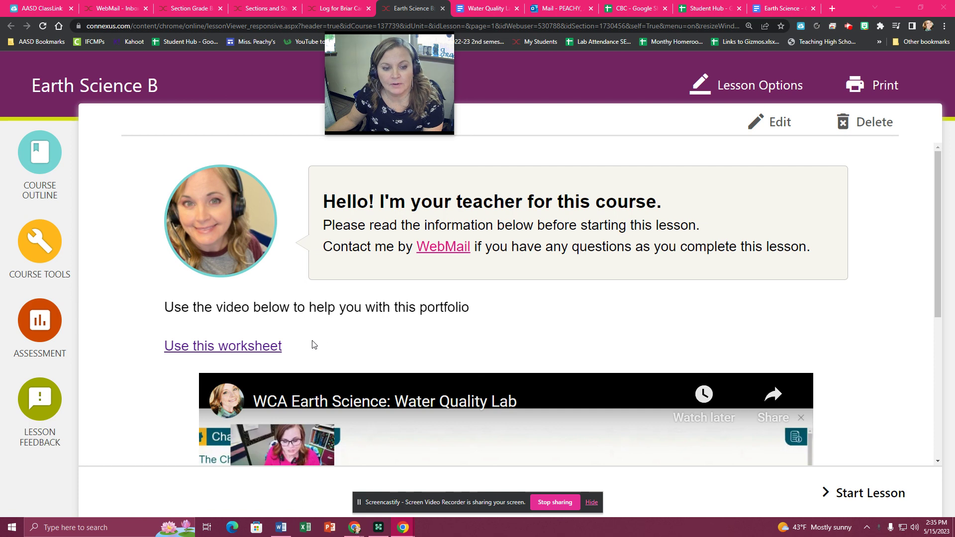
Step: Check the course outline, then make a personal copy of the Water Quality Lap Report worksheet
click(44, 168)
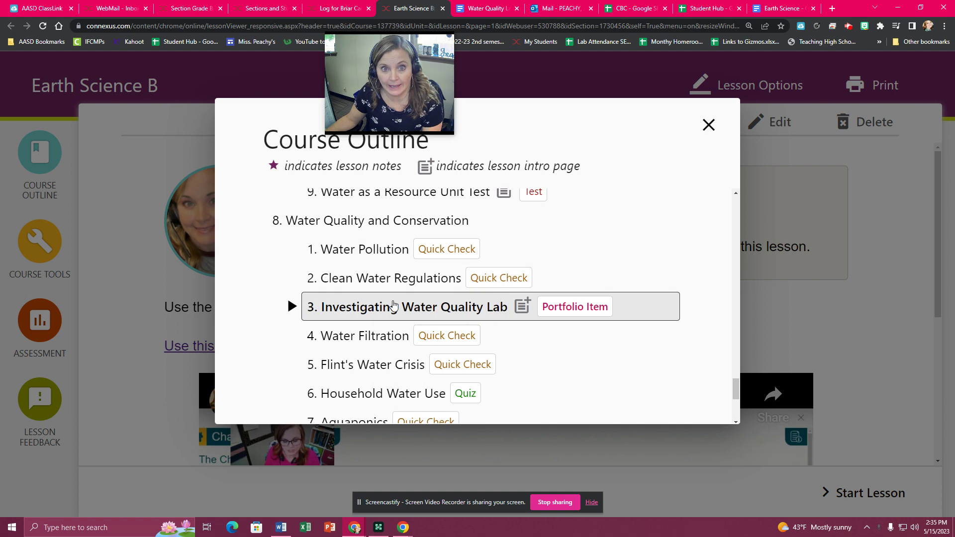
click(394, 307)
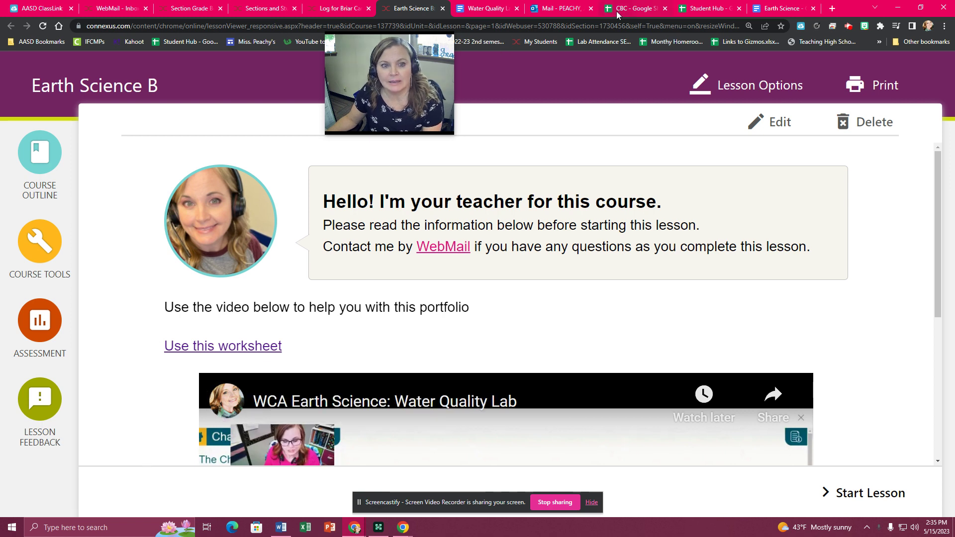
click(489, 9)
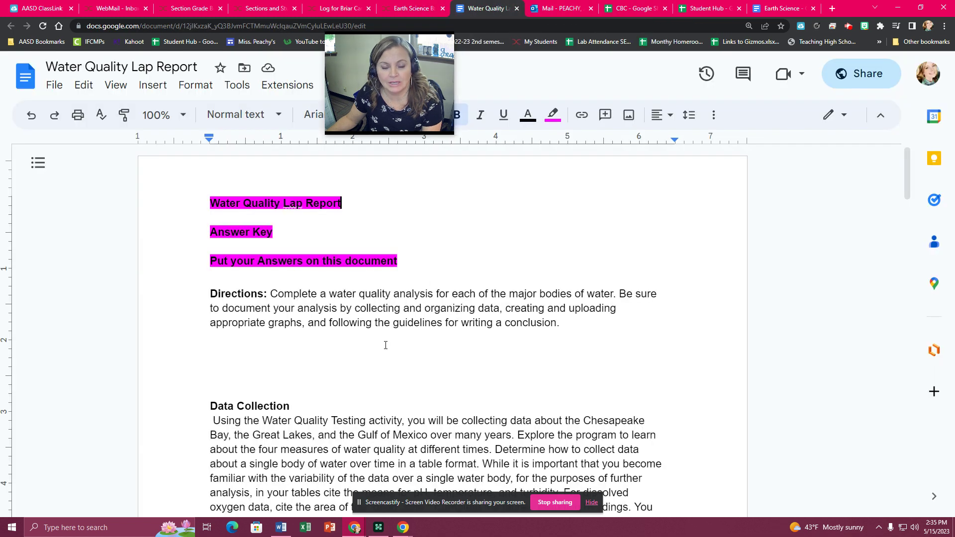
click(55, 90)
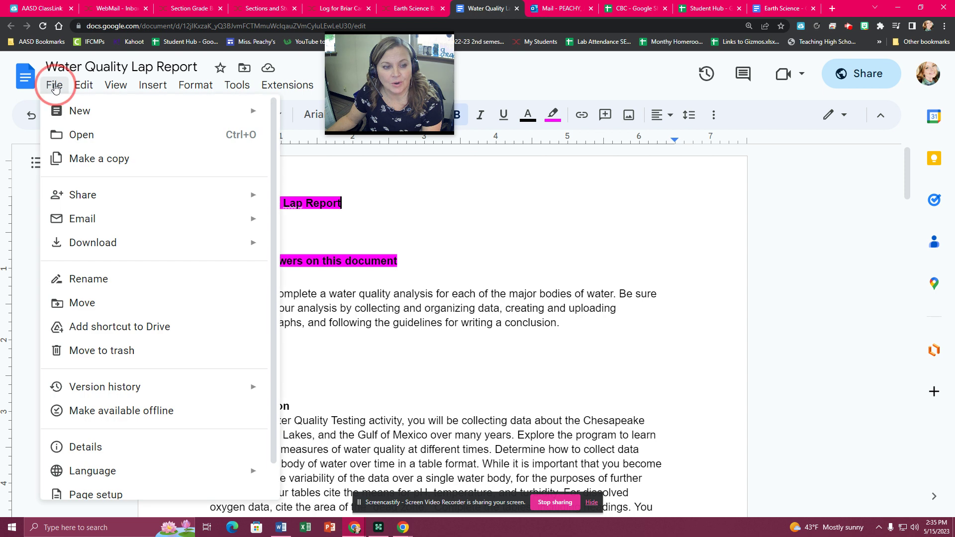
click(75, 156)
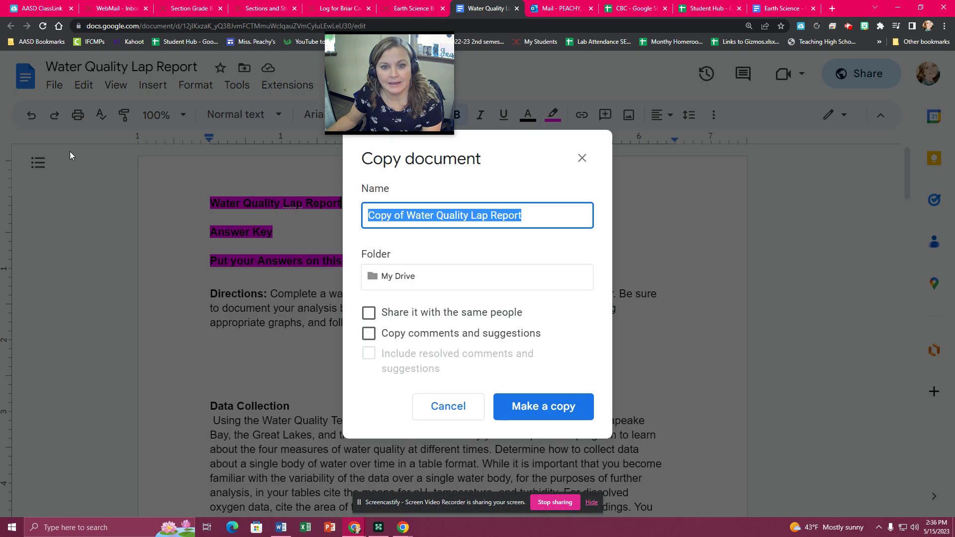
click(547, 409)
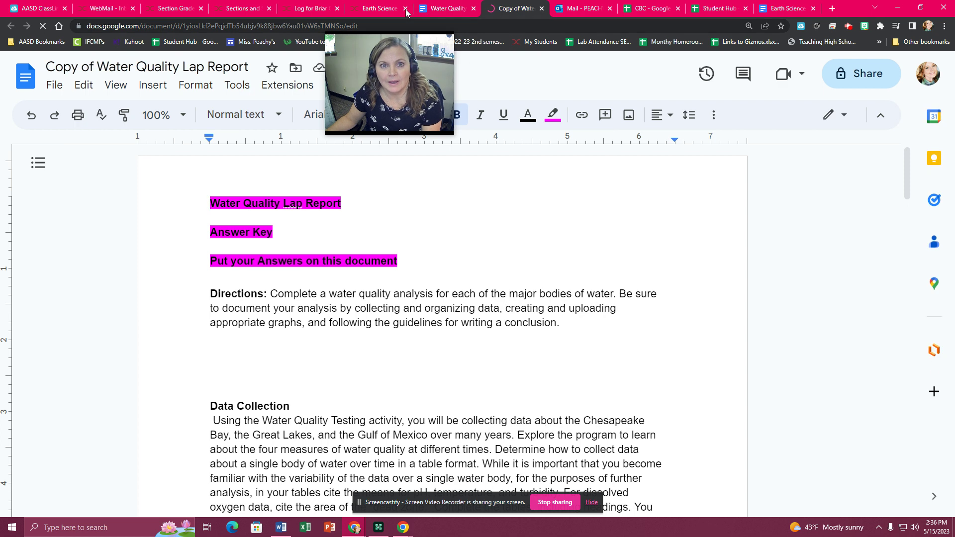
click(382, 9)
Step: Start the lesson, advance to page 3, and open the Water Quality Analysis Website
click(866, 494)
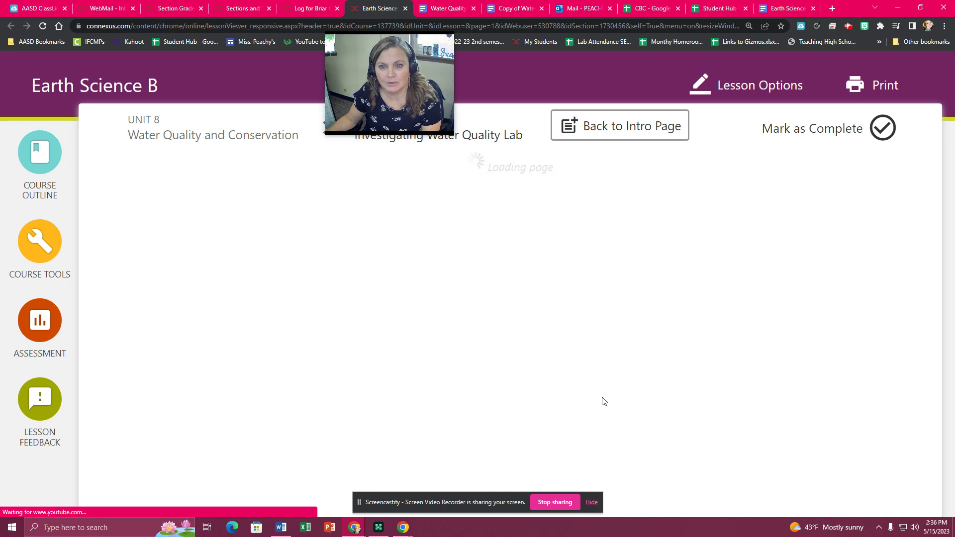
scroll(604, 402, down, 1)
scroll(612, 402, down, 1)
scroll(620, 402, down, 1)
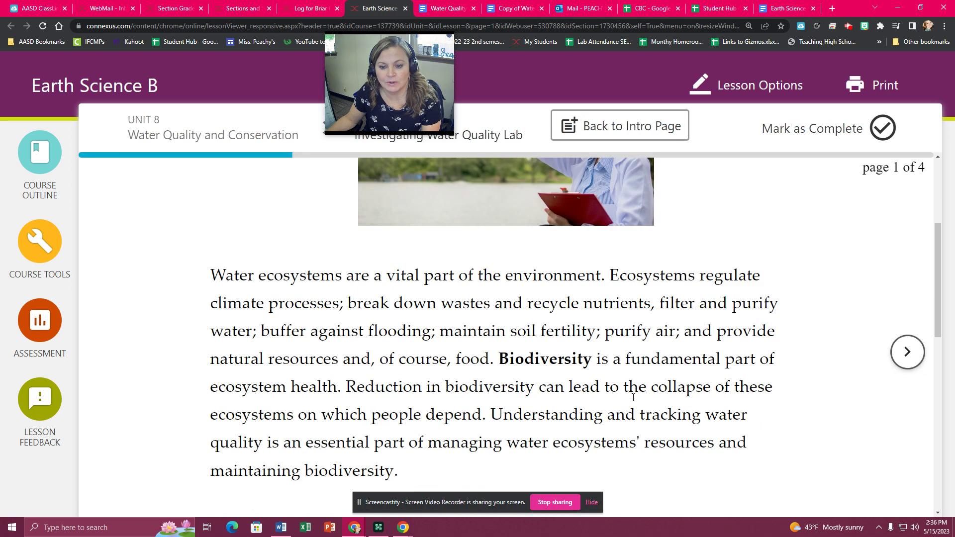
scroll(637, 403, down, 3)
scroll(637, 402, down, 2)
scroll(643, 409, down, 3)
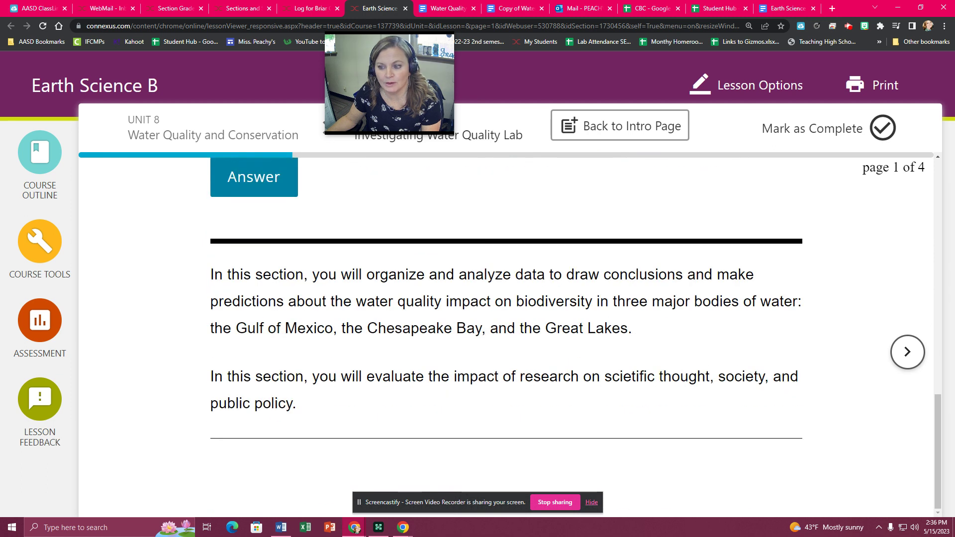
click(910, 352)
scroll(738, 380, down, 2)
scroll(755, 414, down, 3)
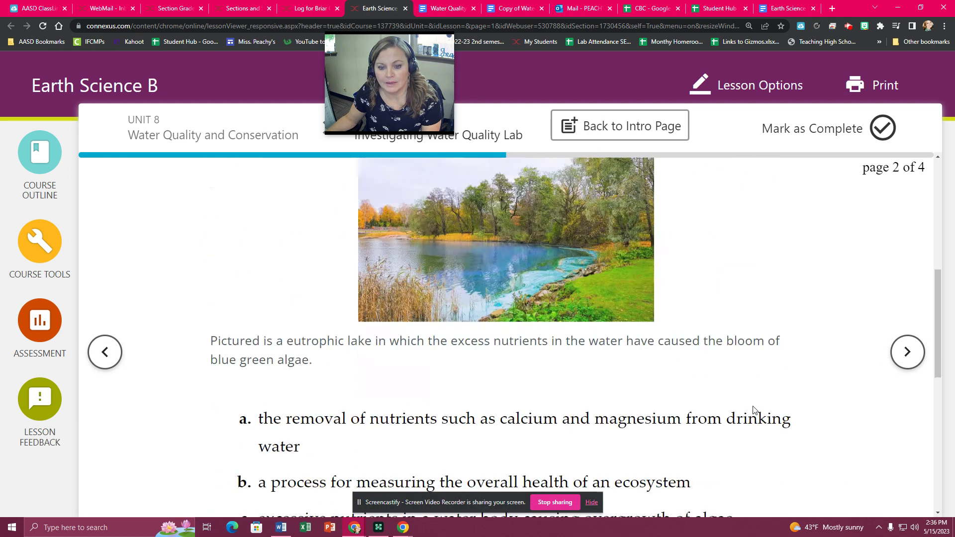
scroll(770, 417, down, 3)
scroll(773, 417, down, 3)
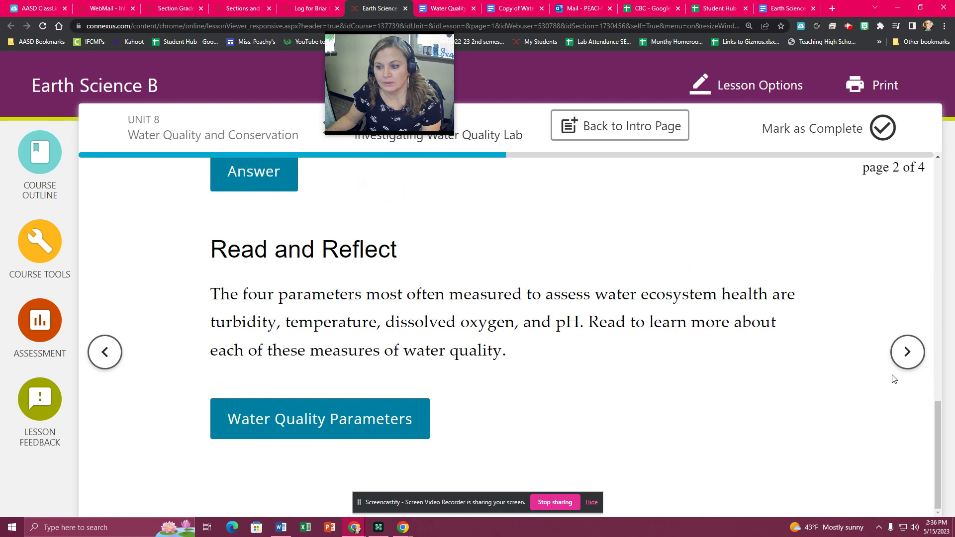
click(896, 362)
scroll(816, 399, down, 2)
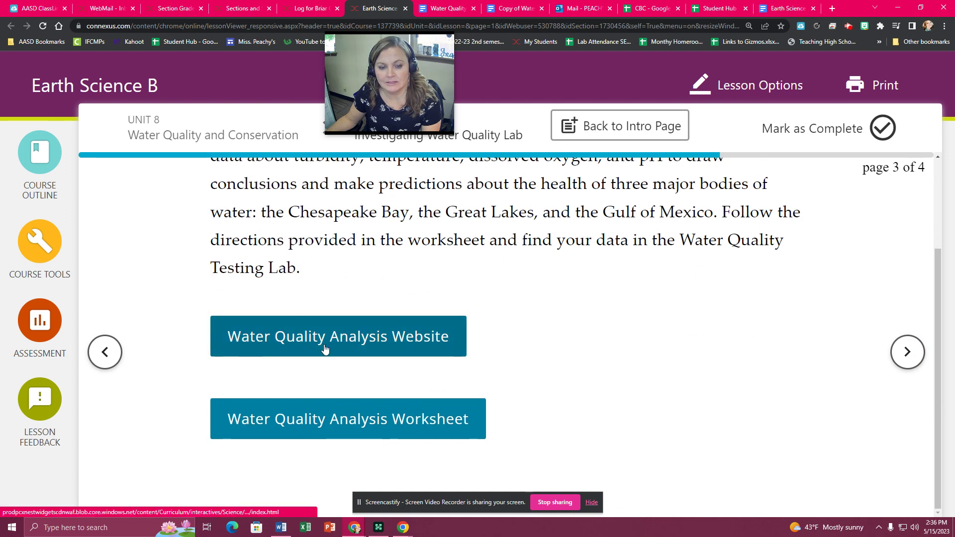
click(379, 339)
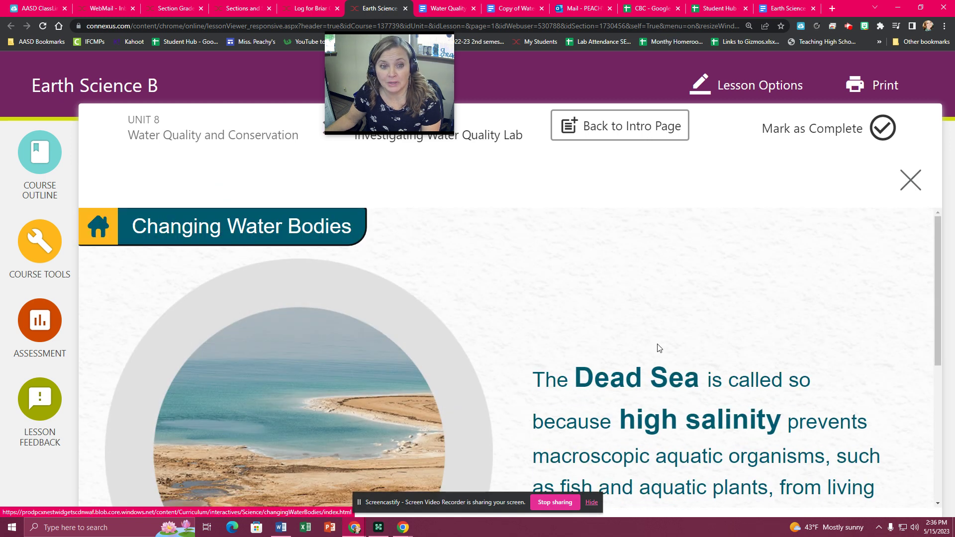
scroll(665, 345, down, 3)
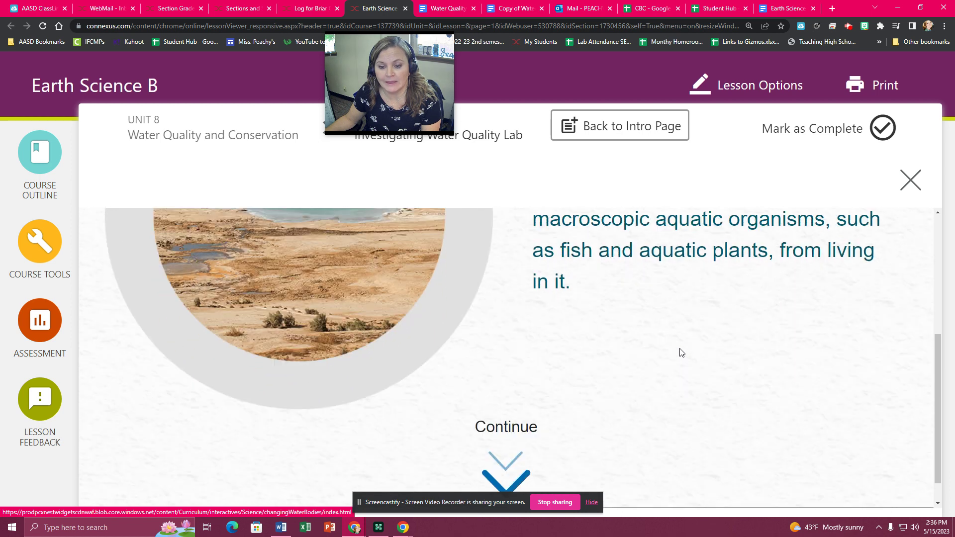
scroll(680, 353, down, 1)
scroll(681, 351, up, 2)
scroll(680, 350, up, 1)
scroll(683, 349, down, 2)
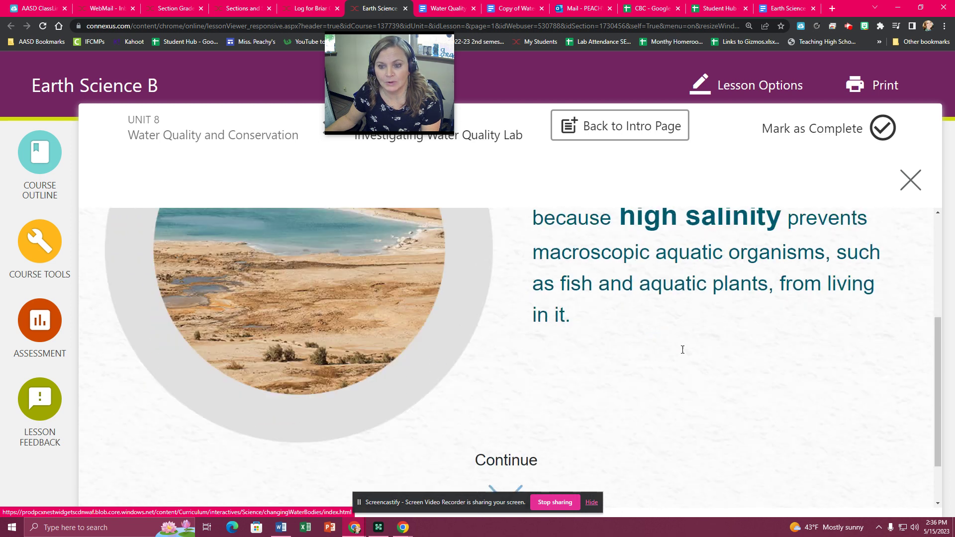
scroll(682, 350, down, 1)
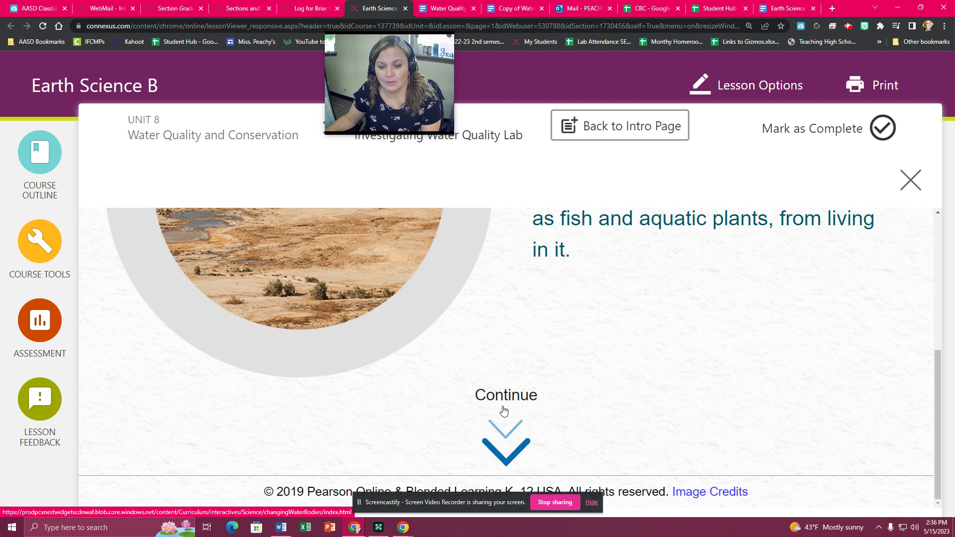
Step: Advance through the Lake Michigan, Lake Erie and ecosystem sections to the Changing Water Bodies introduction
click(502, 434)
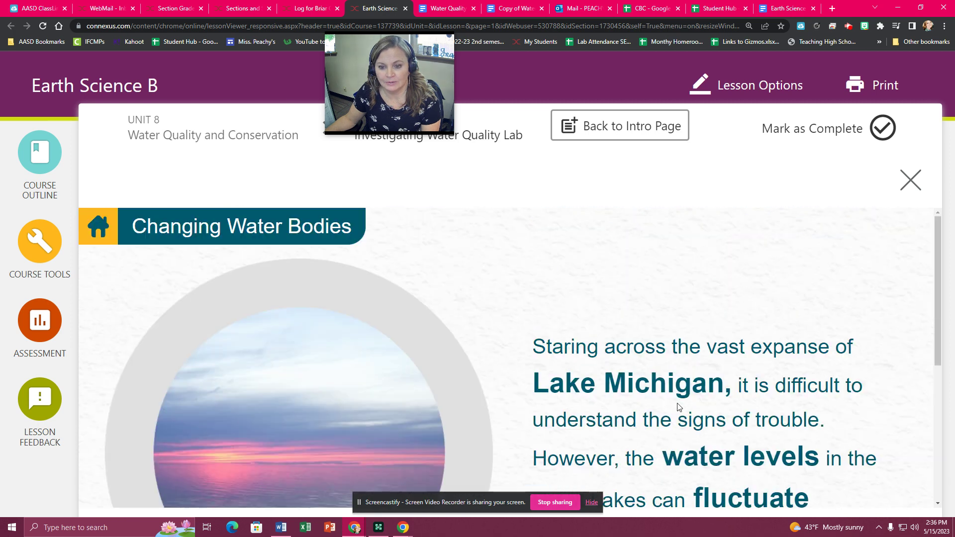
scroll(679, 406, down, 1)
scroll(681, 405, down, 1)
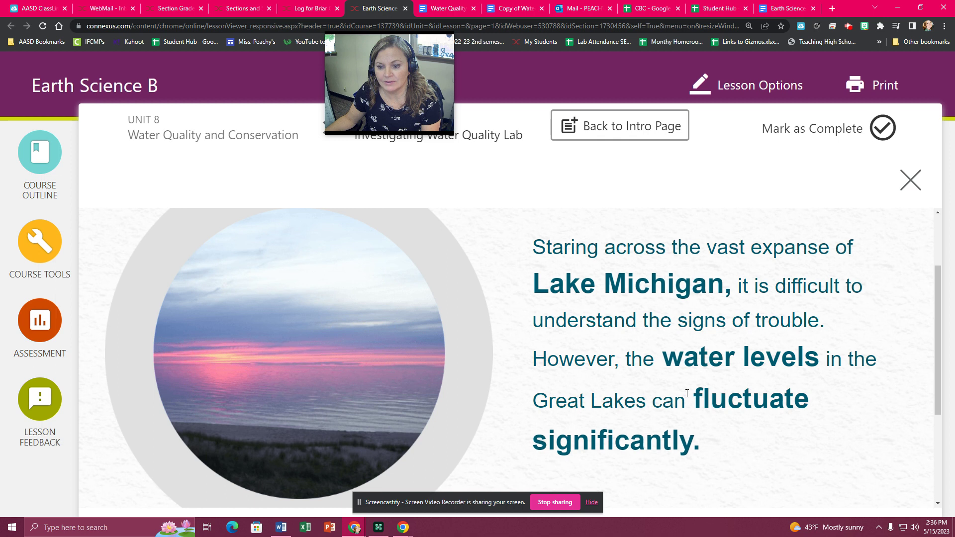
scroll(337, 358, down, 3)
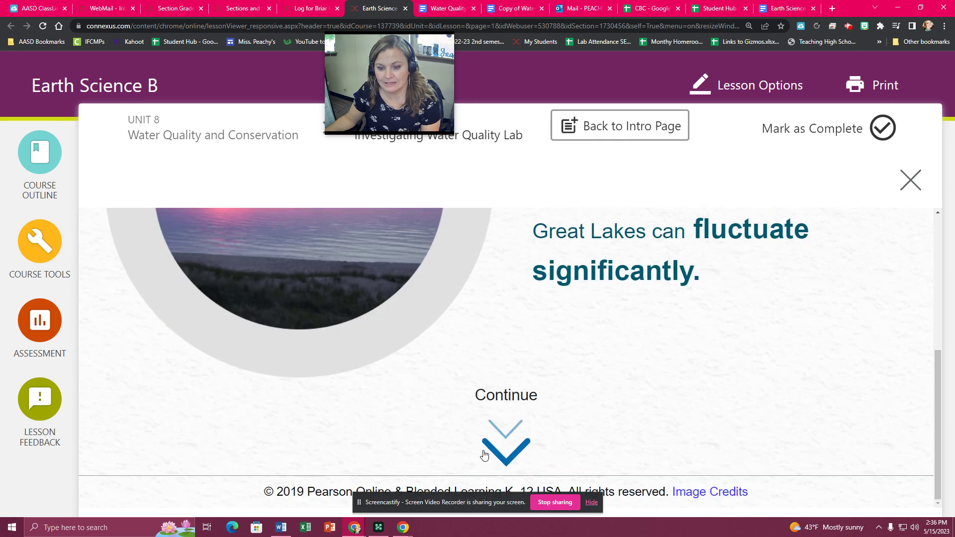
click(495, 446)
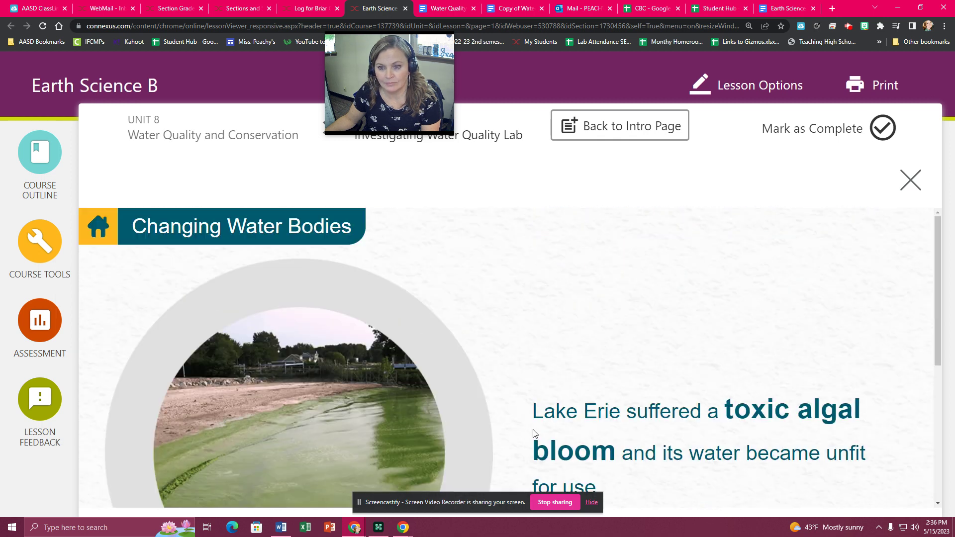
scroll(535, 433, down, 1)
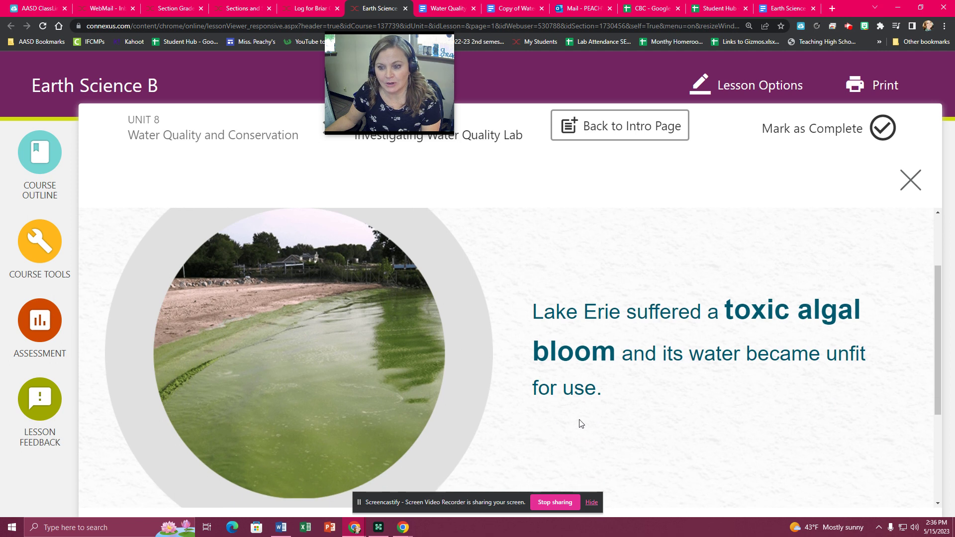
scroll(580, 424, down, 3)
click(515, 437)
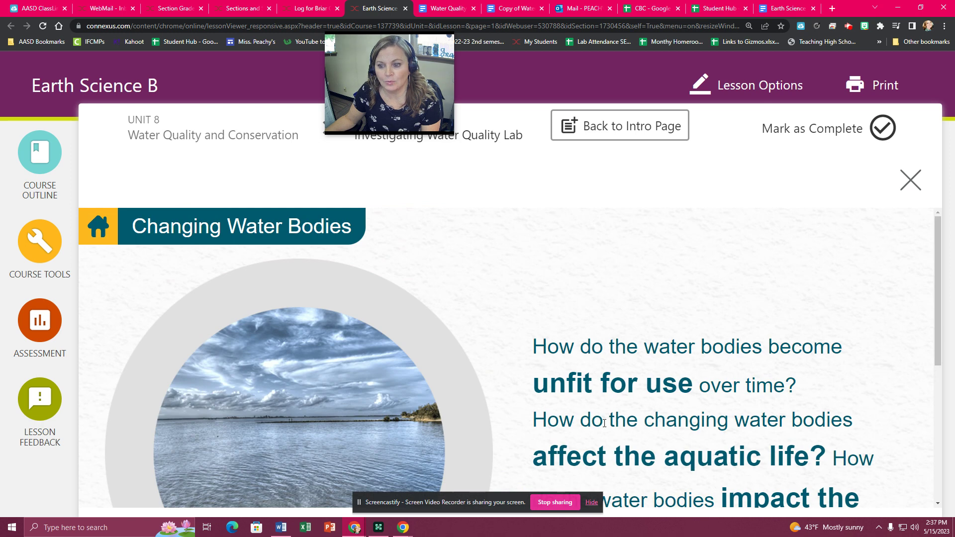
scroll(610, 409, down, 1)
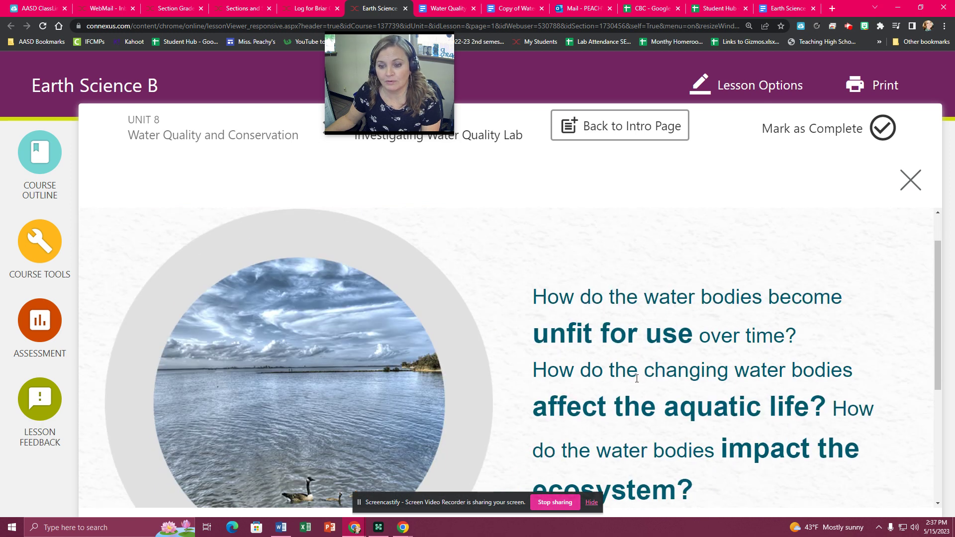
scroll(648, 379, down, 1)
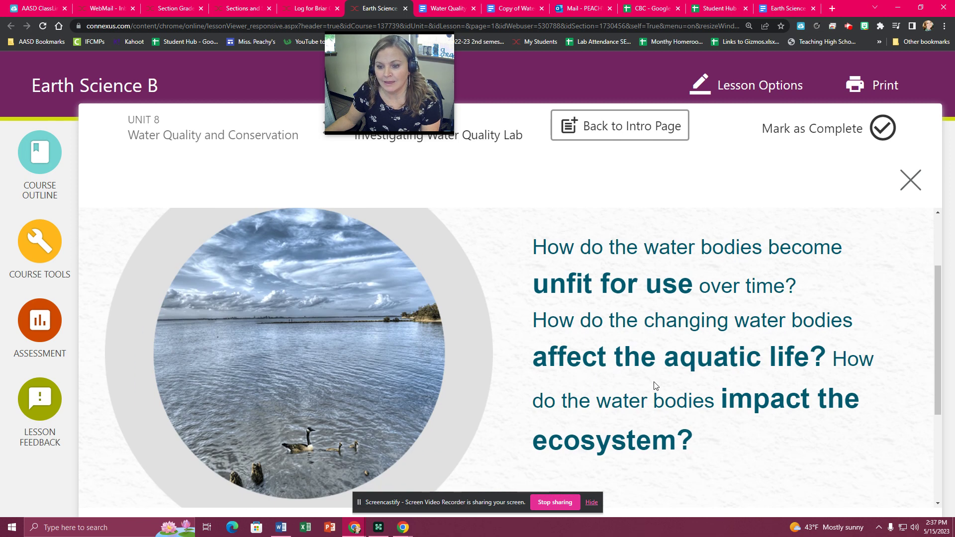
scroll(655, 386, down, 1)
scroll(566, 377, down, 2)
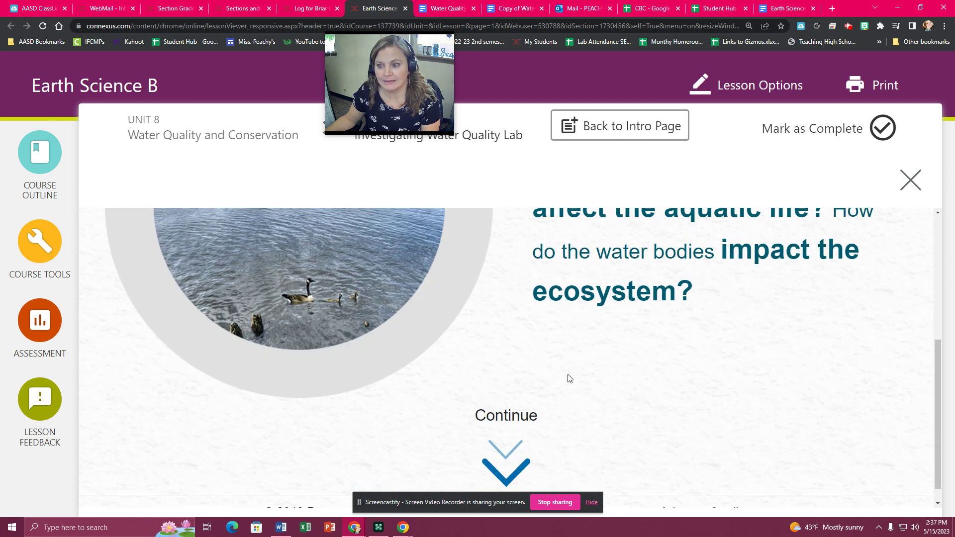
scroll(568, 378, down, 1)
click(512, 415)
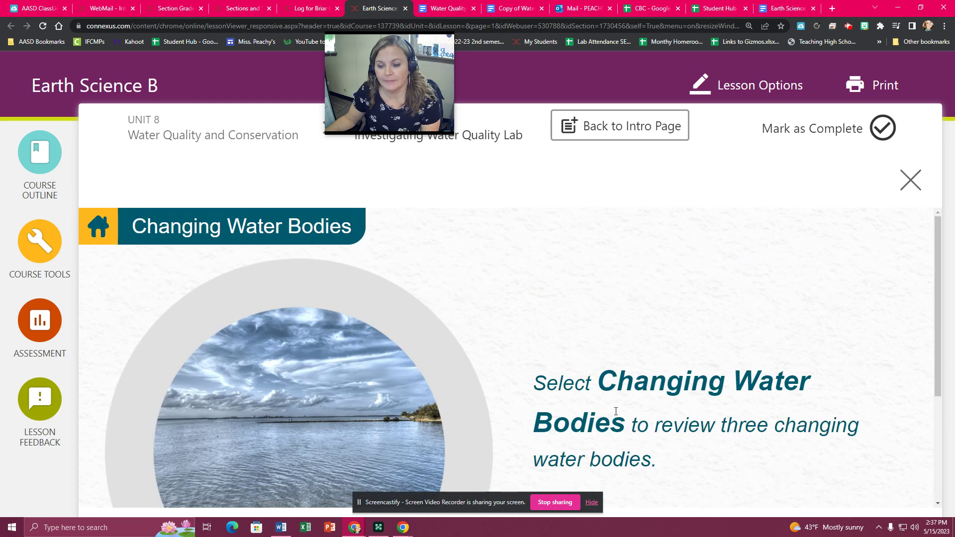
scroll(616, 412, down, 2)
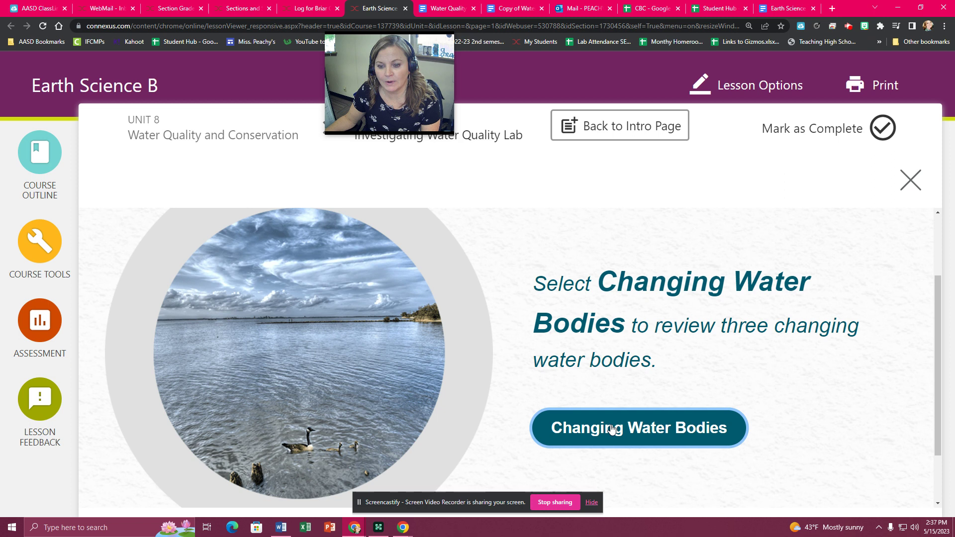
click(612, 429)
scroll(611, 424, down, 1)
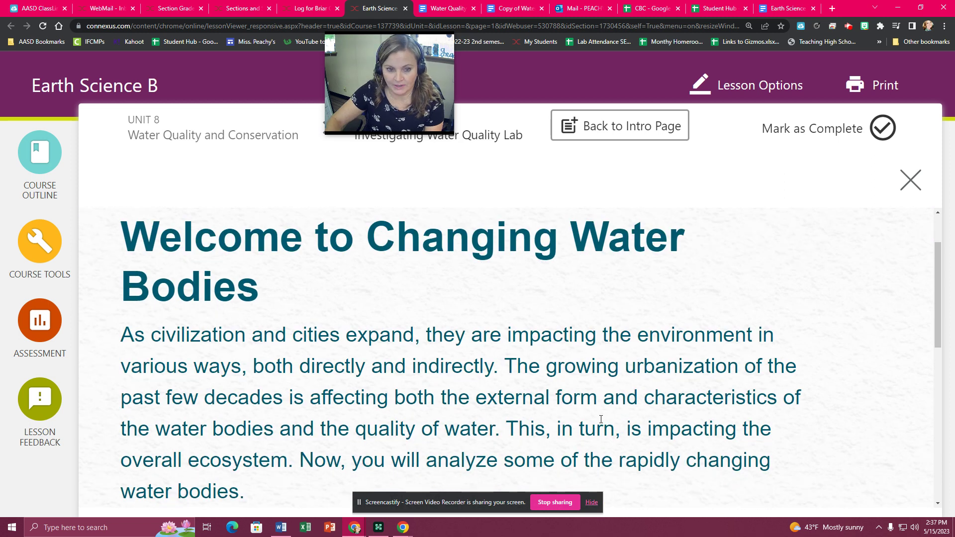
Step: Zoom the lesson page out one step and move on to the Three Water Bodies page
key(ctrl+minus)
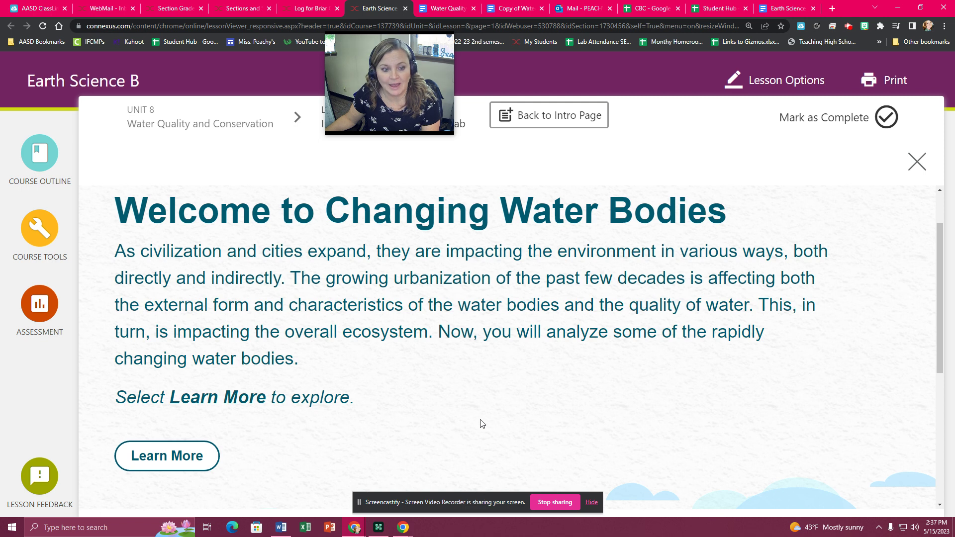
click(158, 454)
scroll(304, 400, down, 1)
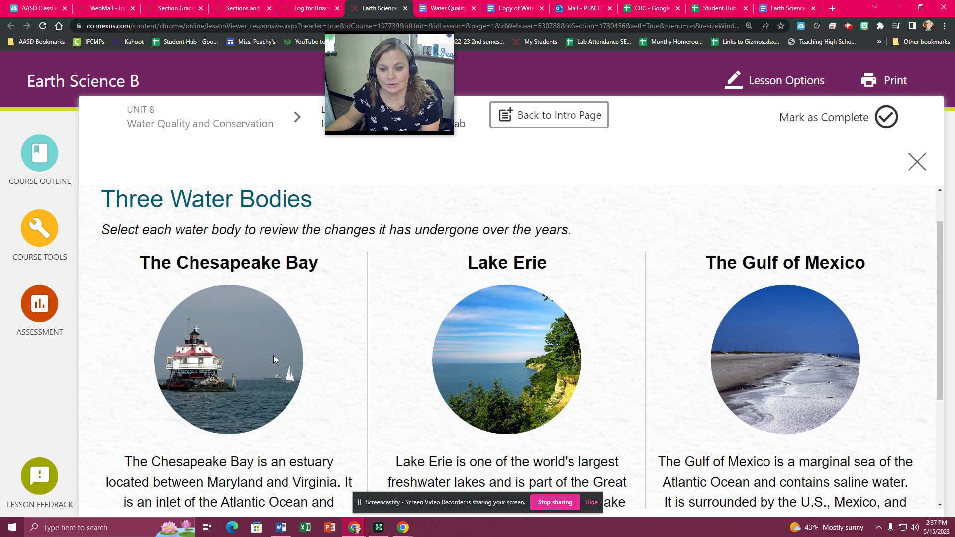
scroll(273, 355, down, 3)
scroll(280, 380, up, 1)
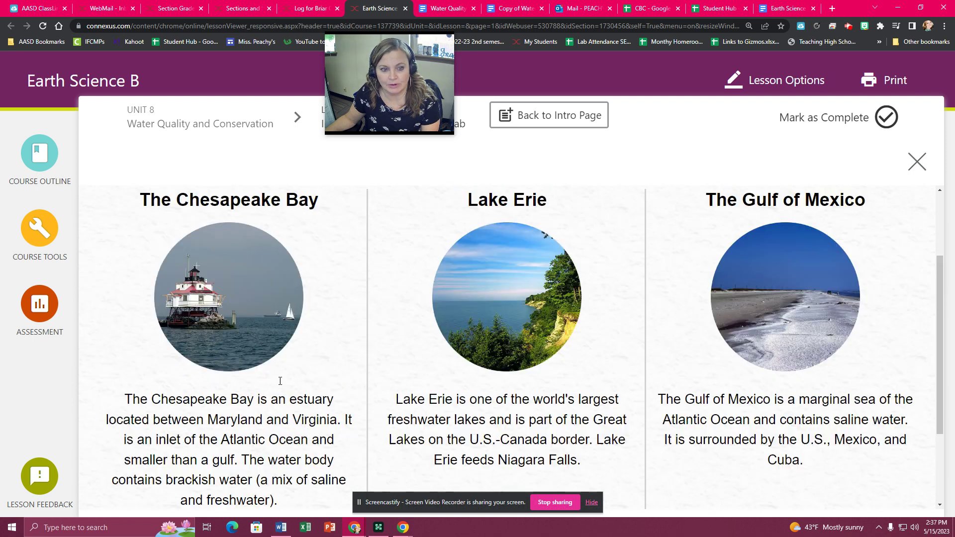
scroll(280, 381, up, 1)
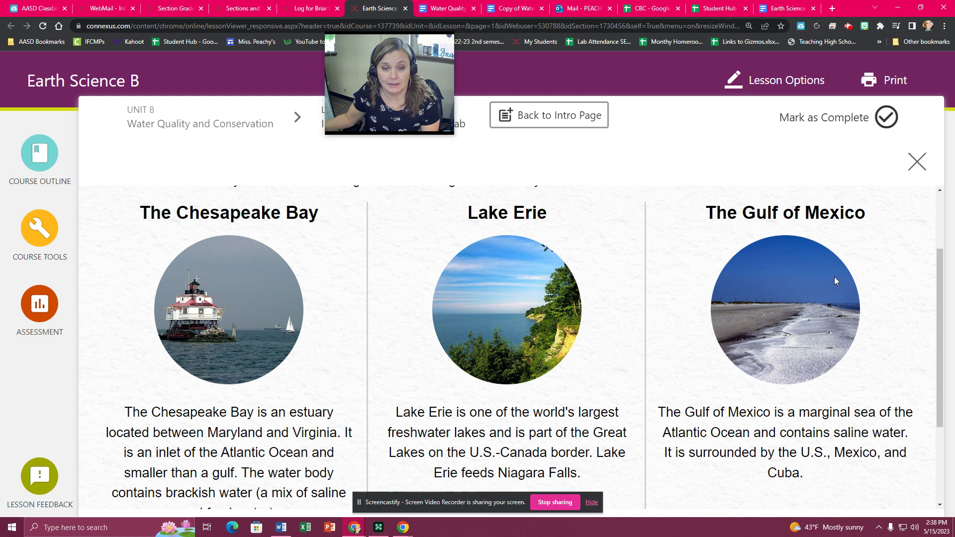
scroll(201, 277, down, 2)
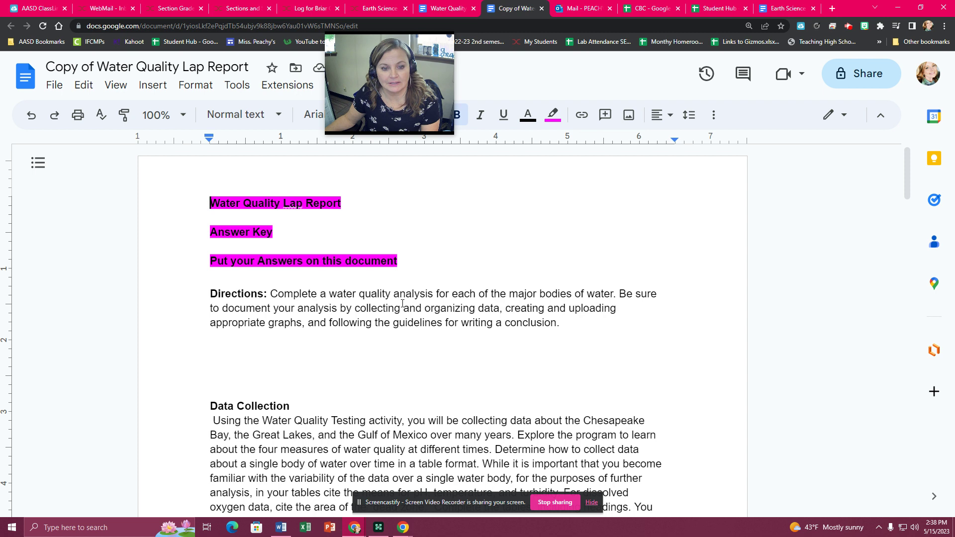
scroll(400, 303, down, 1)
scroll(400, 303, down, 1)
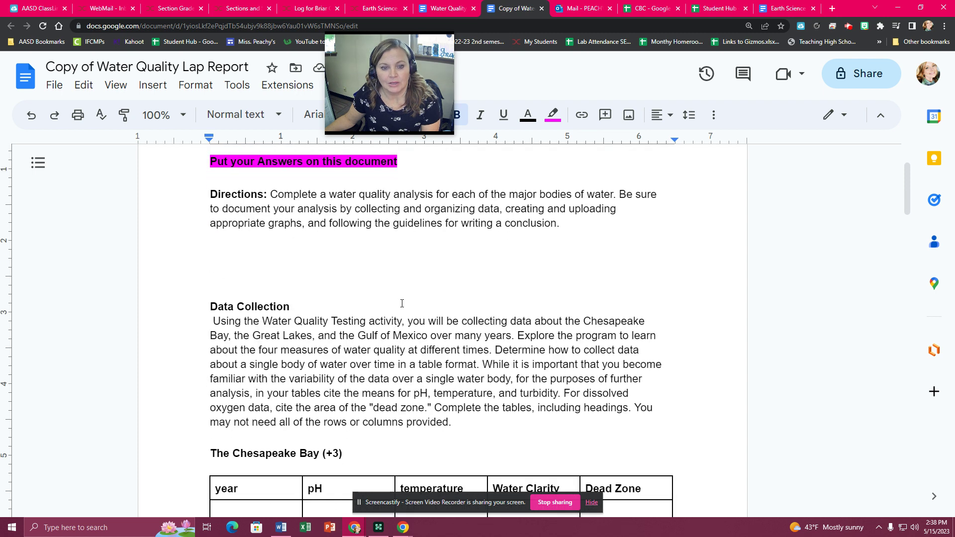
scroll(374, 310, down, 1)
scroll(341, 316, down, 2)
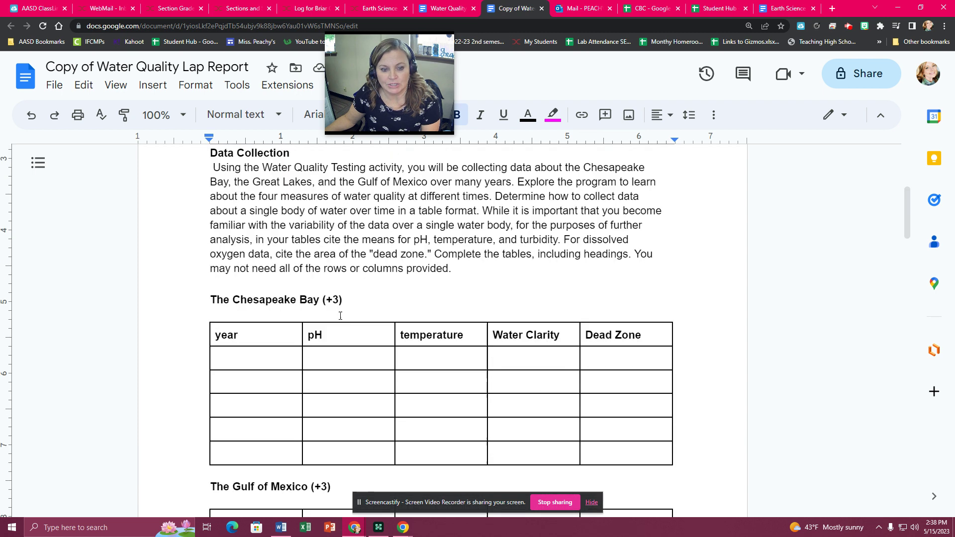
scroll(339, 316, down, 1)
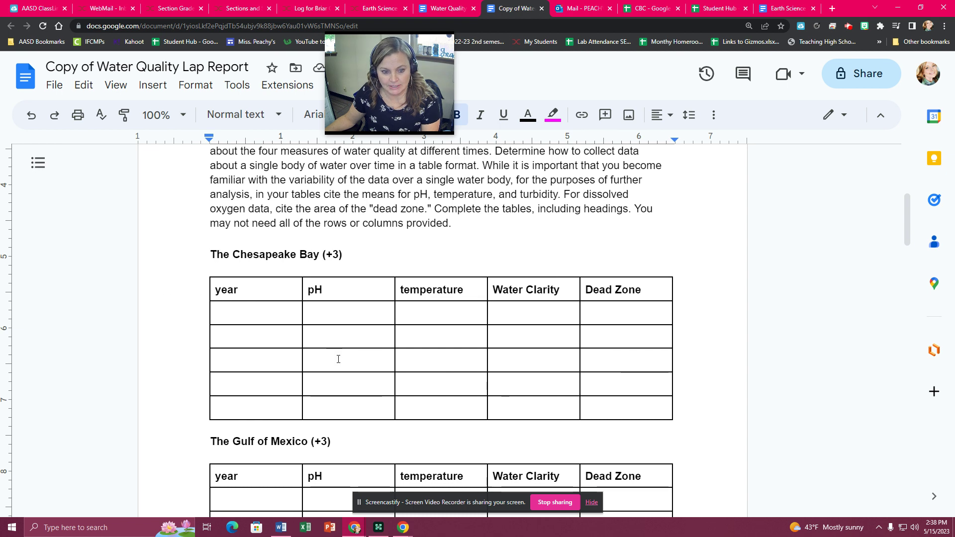
scroll(338, 358, down, 1)
scroll(340, 359, down, 2)
scroll(338, 371, down, 3)
scroll(338, 371, down, 2)
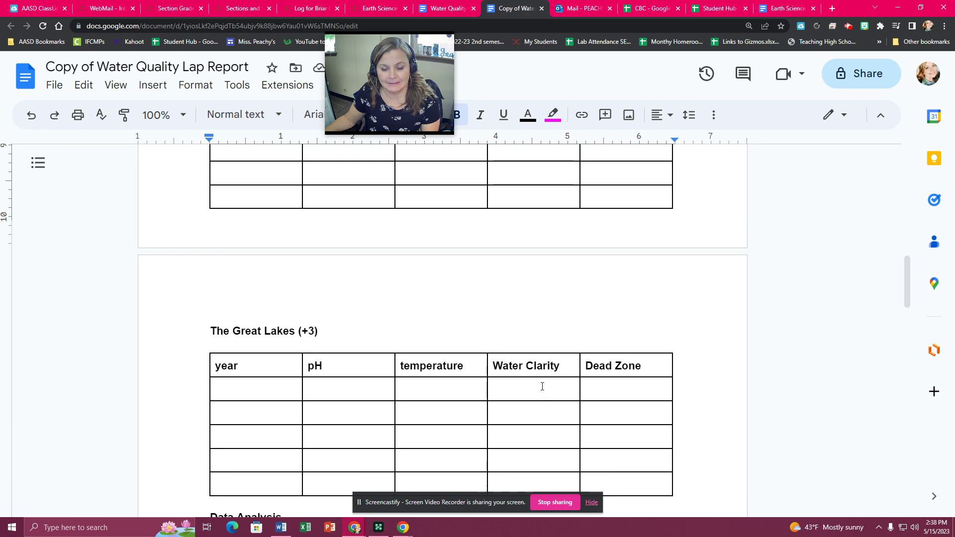
scroll(542, 386, up, 1)
scroll(542, 386, up, 4)
scroll(540, 384, up, 2)
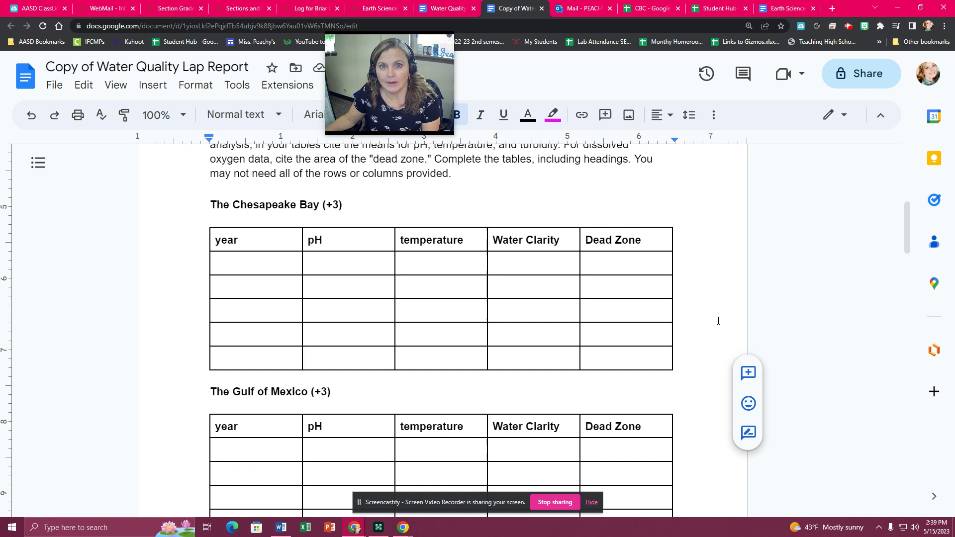
Step: Open the Chesapeake Bay five-location data page, then bring up the Water Quality Lap Report
click(359, 9)
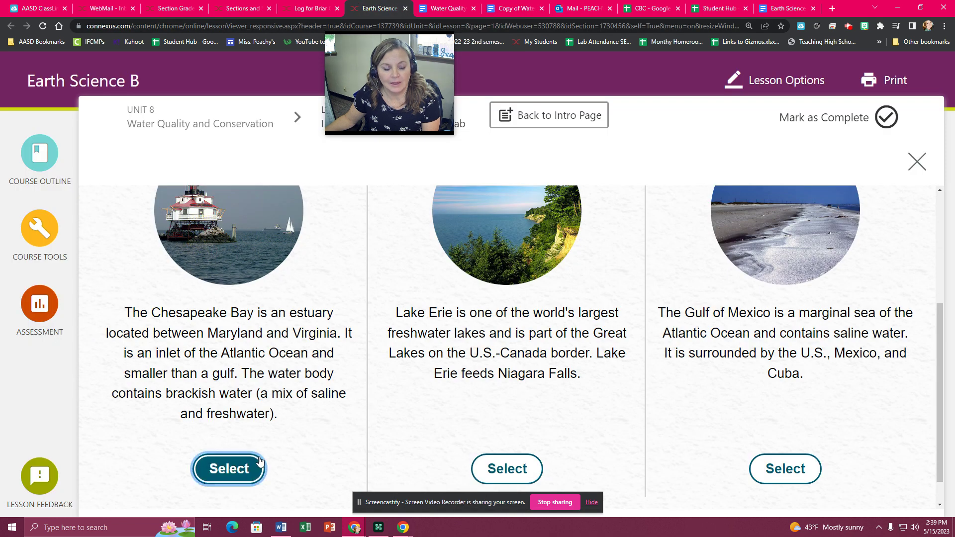
scroll(240, 328, down, 1)
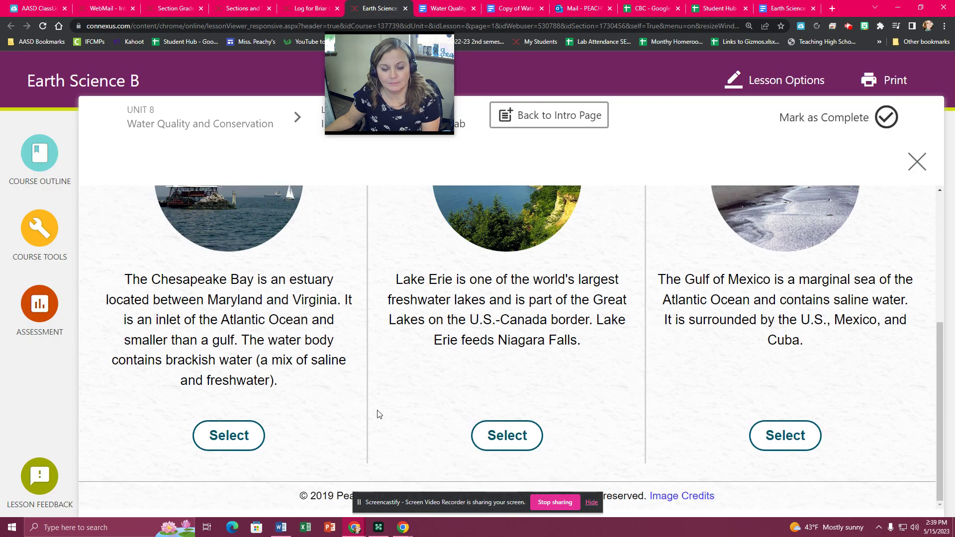
click(221, 447)
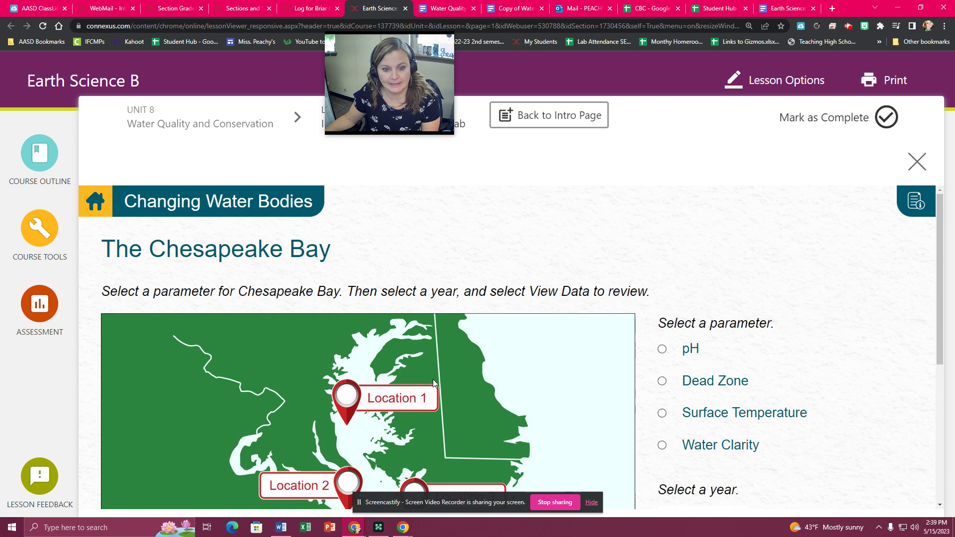
scroll(587, 364, down, 2)
scroll(586, 364, down, 1)
scroll(588, 365, down, 1)
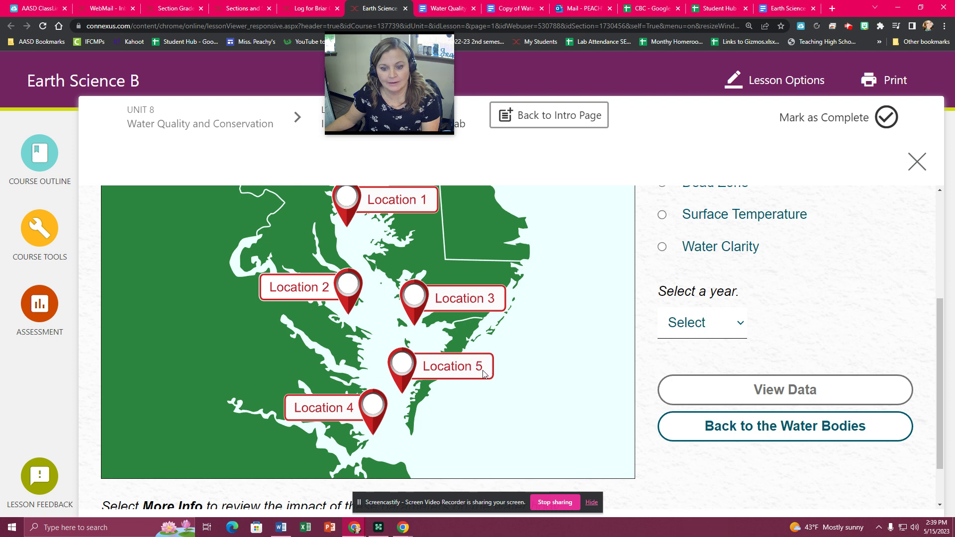
scroll(409, 475, down, 1)
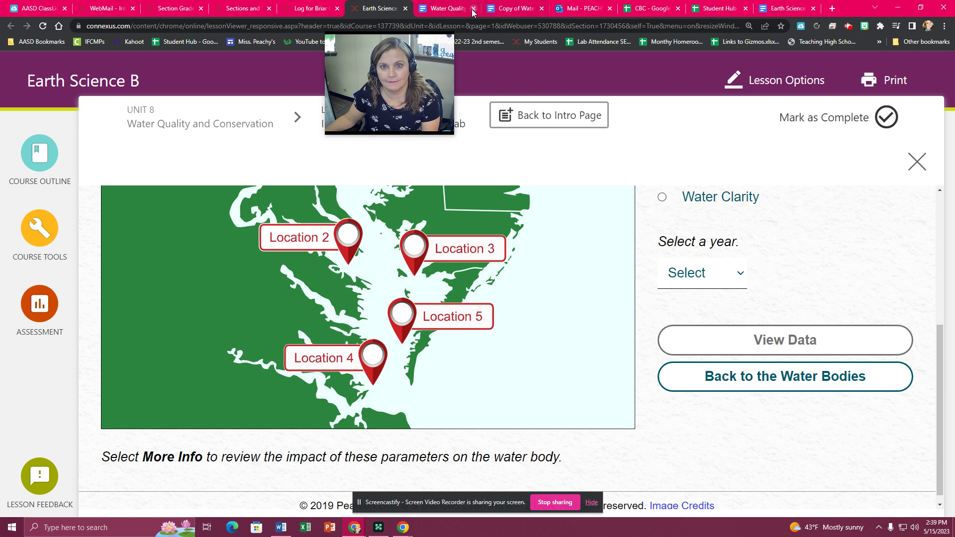
click(453, 9)
scroll(406, 316, down, 2)
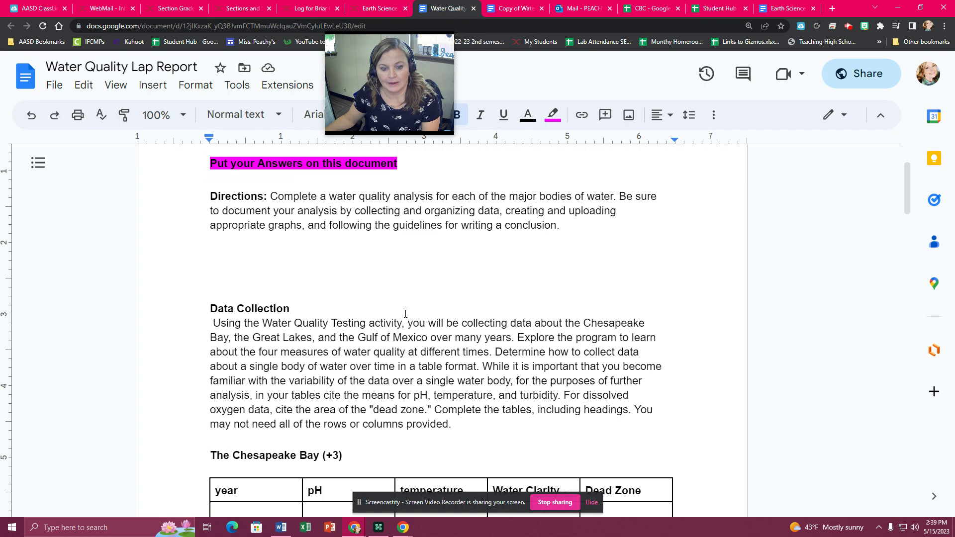
scroll(405, 315, down, 1)
scroll(405, 315, down, 1)
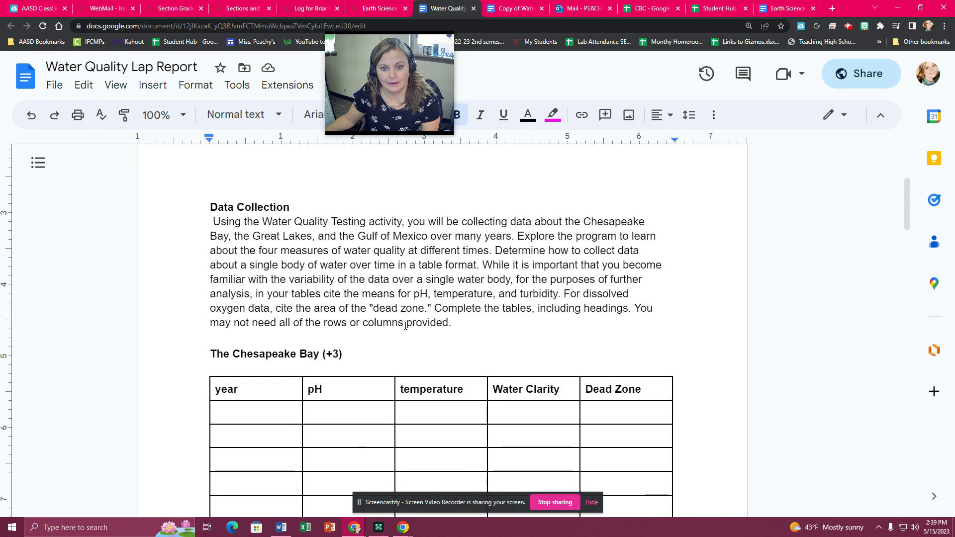
scroll(565, 341, down, 1)
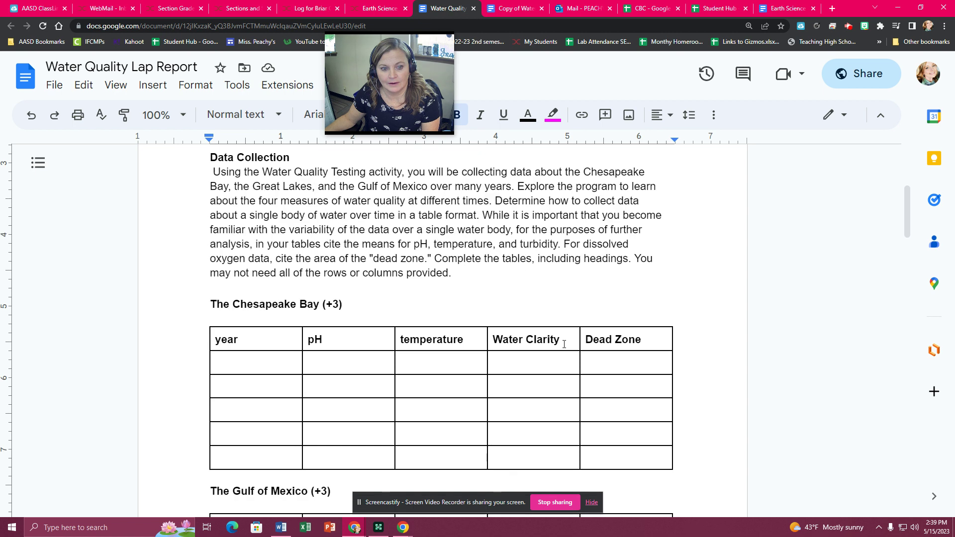
scroll(565, 346, down, 2)
scroll(563, 347, down, 3)
scroll(564, 347, up, 3)
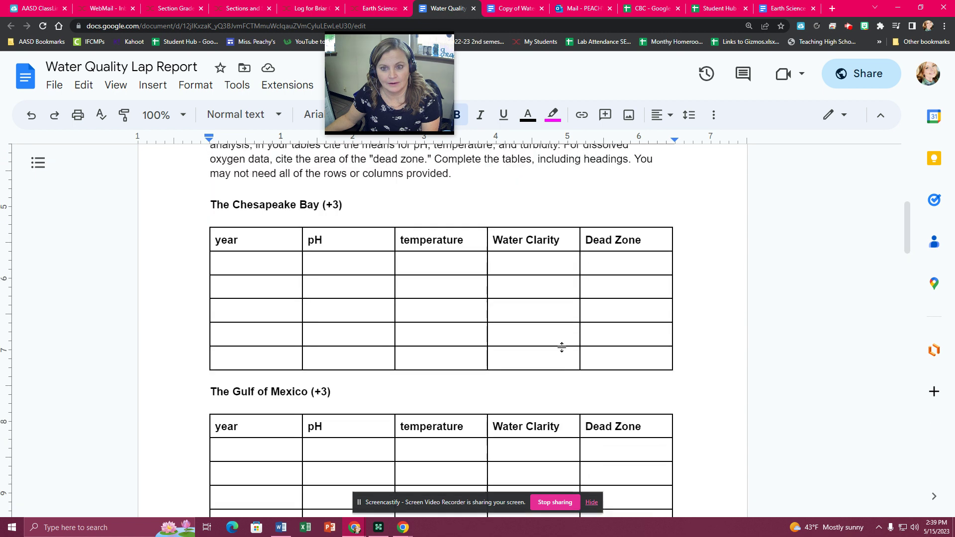
scroll(560, 345, up, 2)
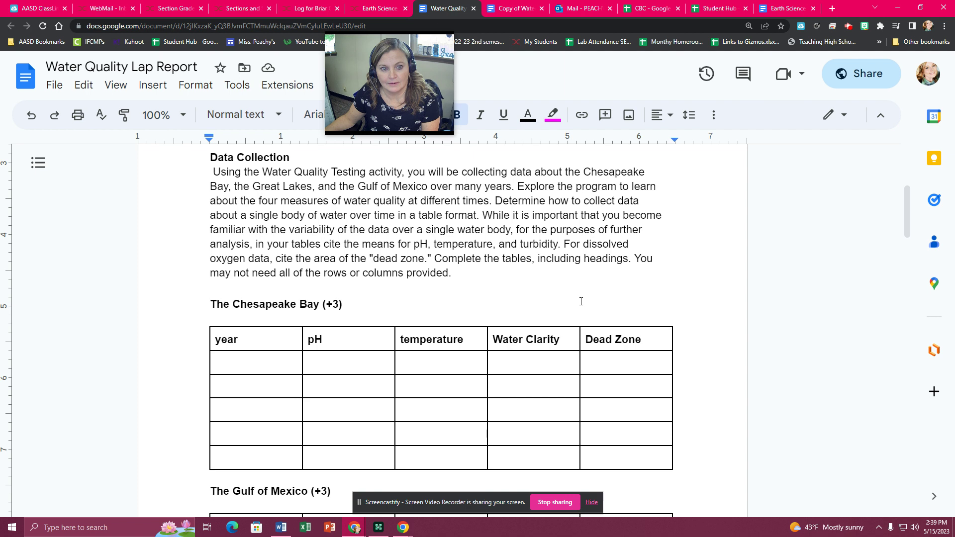
scroll(613, 348, down, 1)
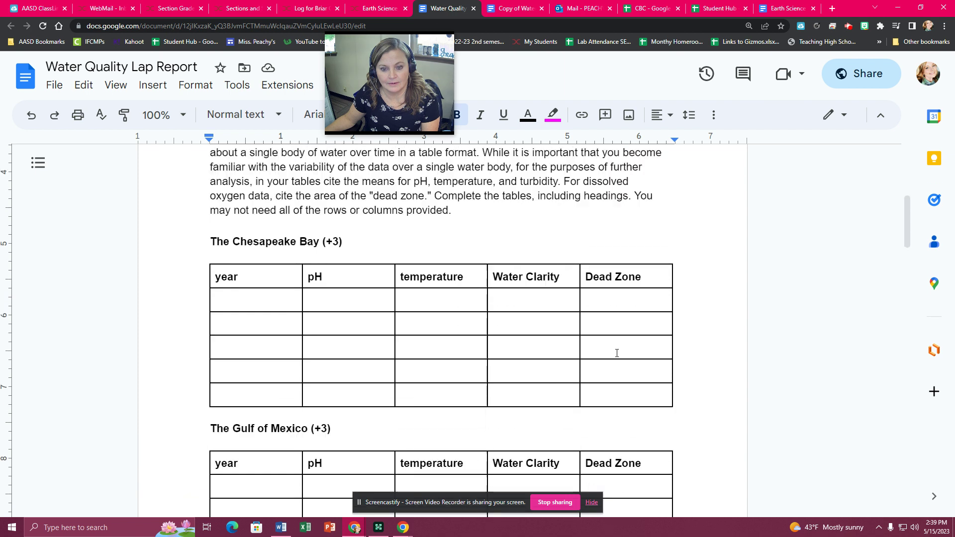
scroll(616, 349, up, 2)
scroll(617, 354, up, 2)
scroll(617, 354, down, 1)
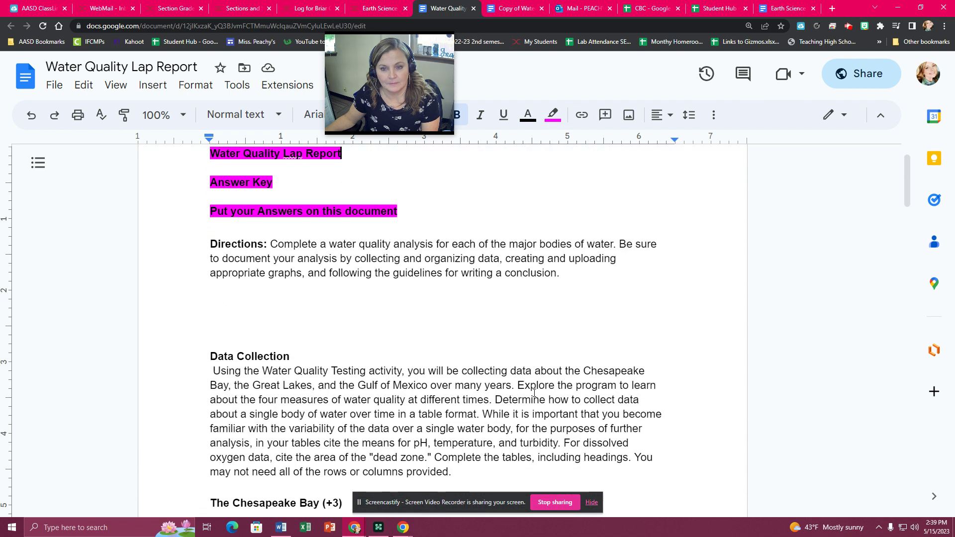
Step: Display 1990 pH readings for the five Chesapeake Bay locations (average 6.7), then show the worksheet
click(373, 6)
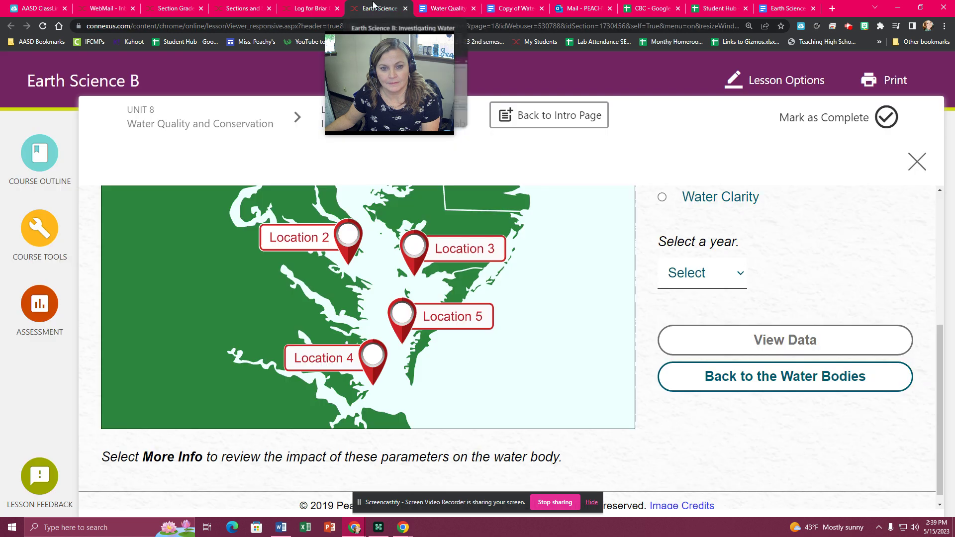
scroll(523, 337, up, 1)
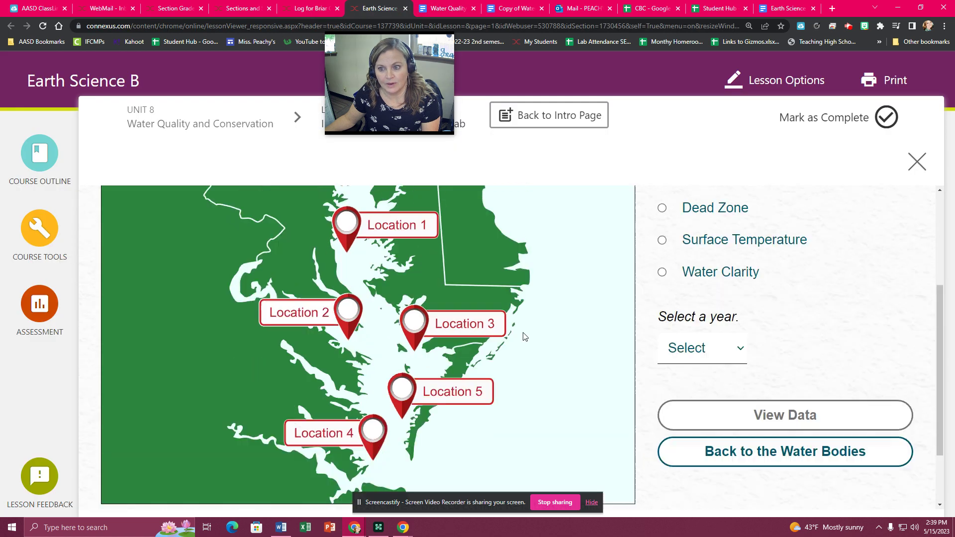
scroll(524, 337, up, 1)
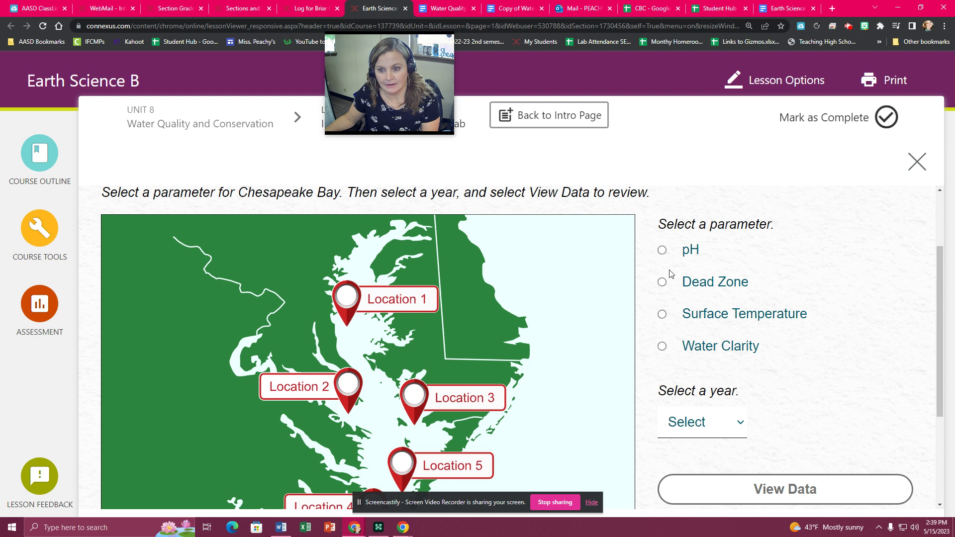
click(662, 251)
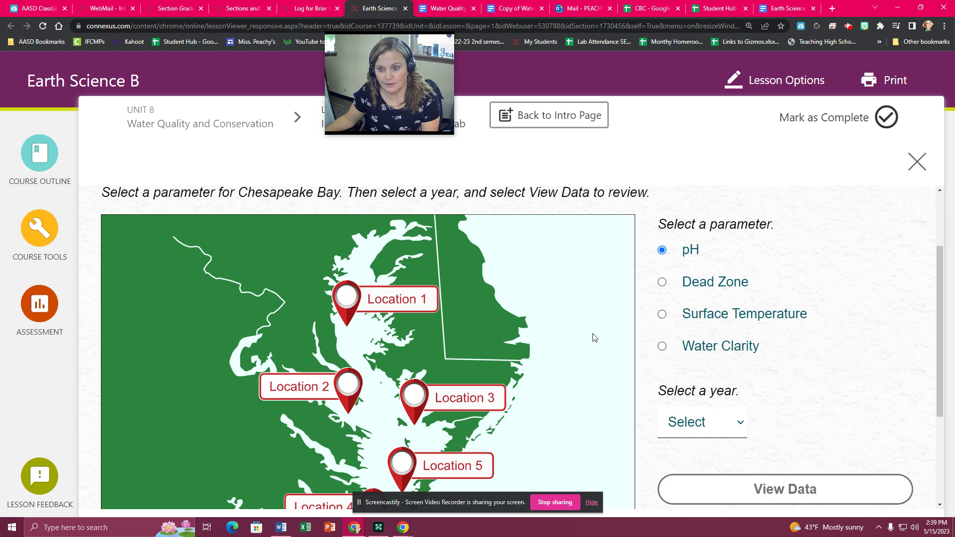
click(700, 424)
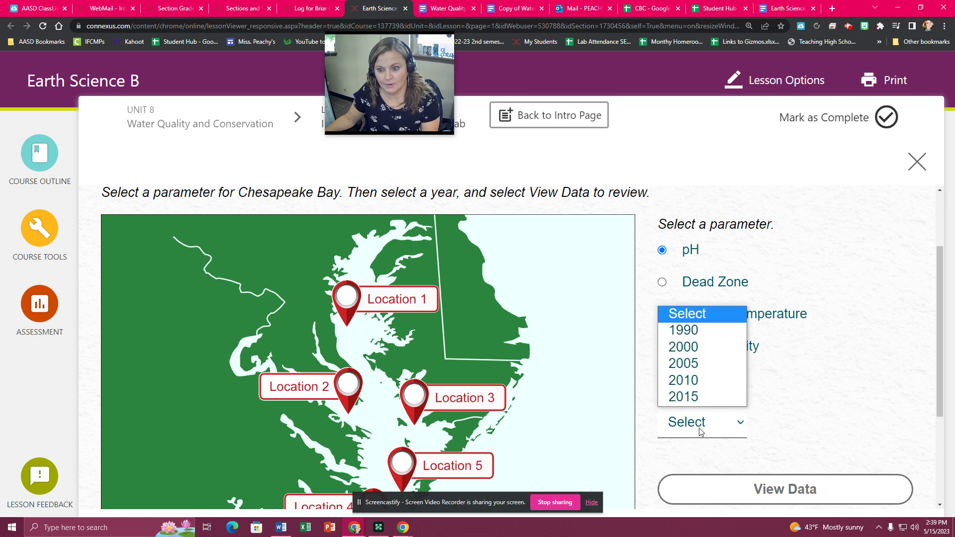
click(699, 332)
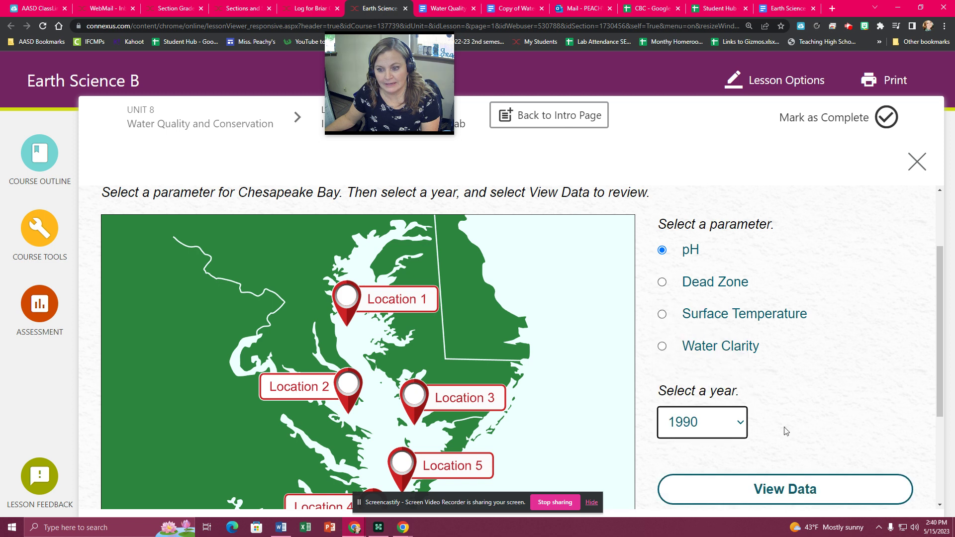
click(798, 493)
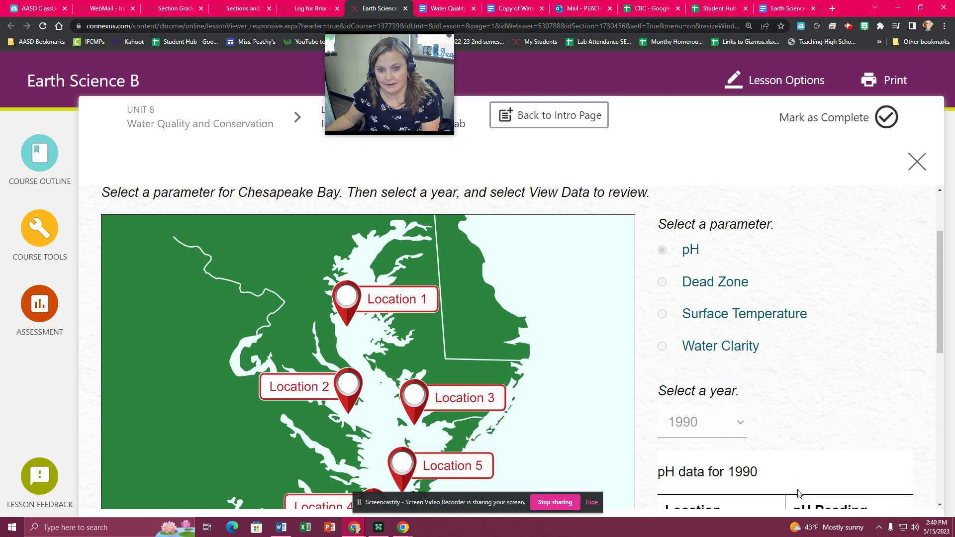
scroll(802, 469, down, 3)
scroll(790, 384, down, 1)
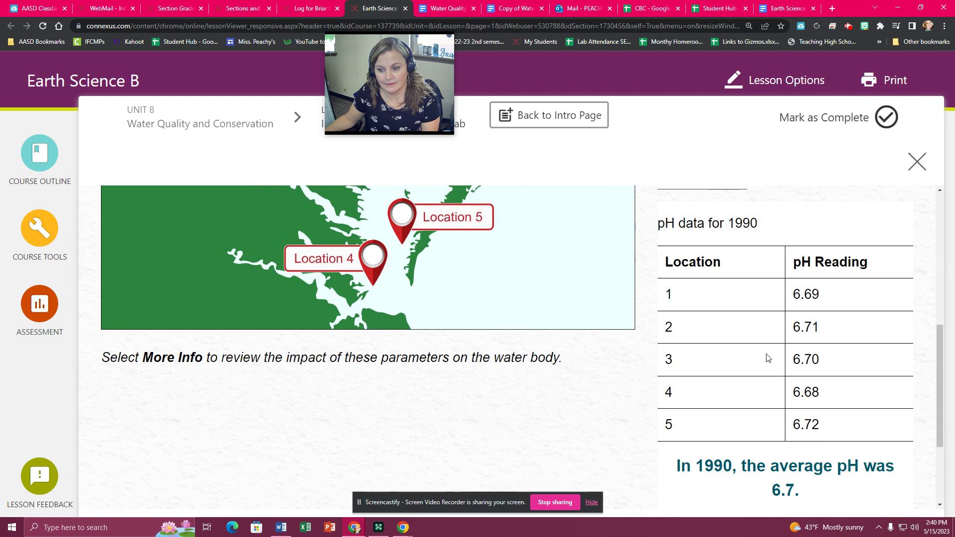
scroll(582, 337, down, 1)
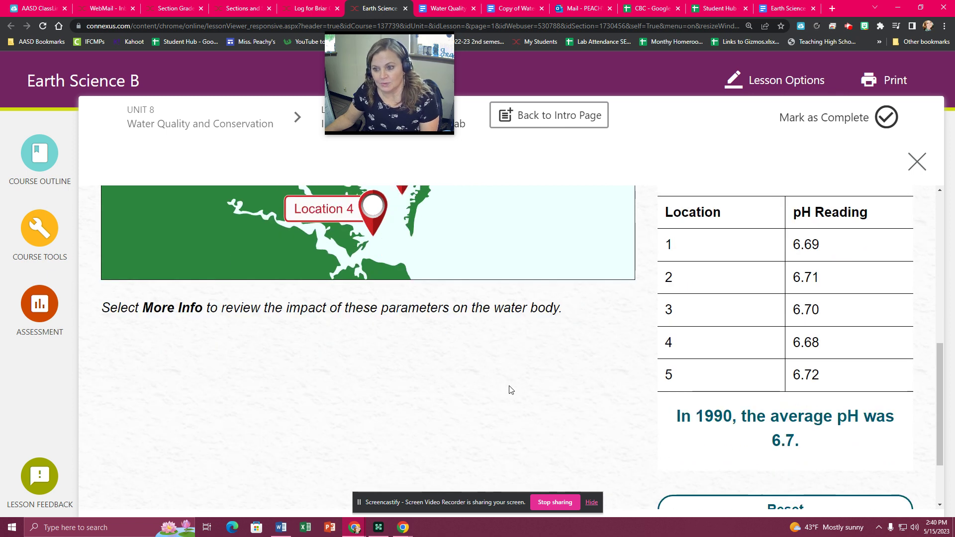
scroll(521, 366, down, 1)
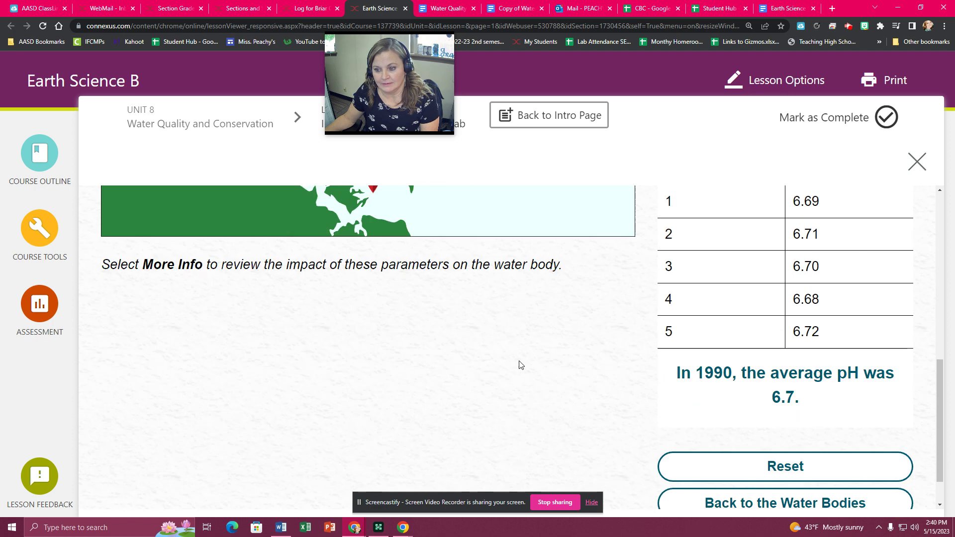
scroll(505, 348, up, 1)
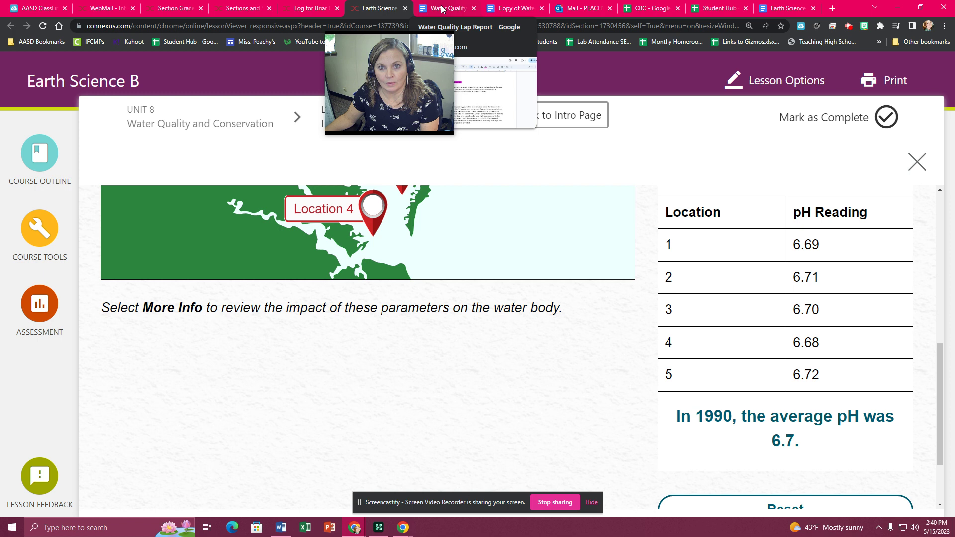
click(513, 8)
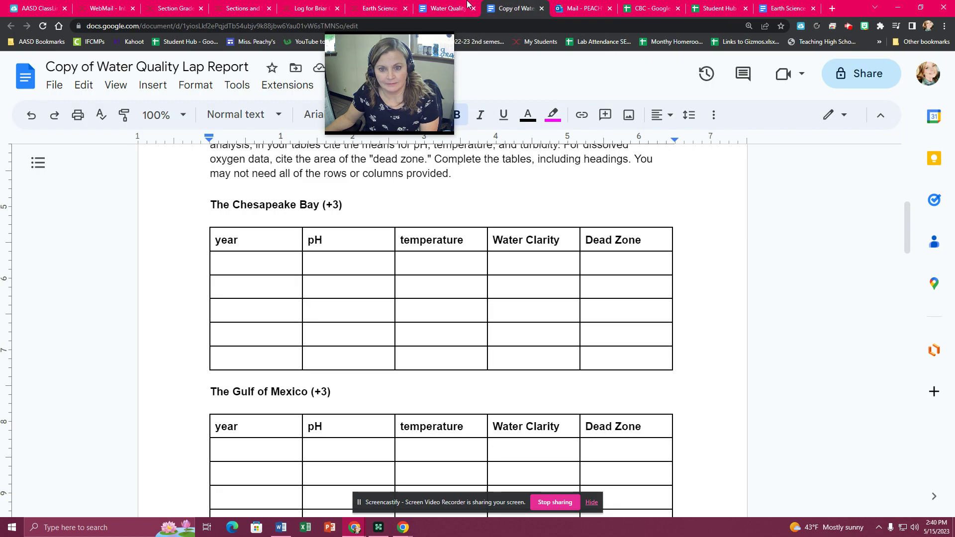
Step: Fill the Chesapeake Bay table's first row with year 1990 and pH 6.7
click(234, 257)
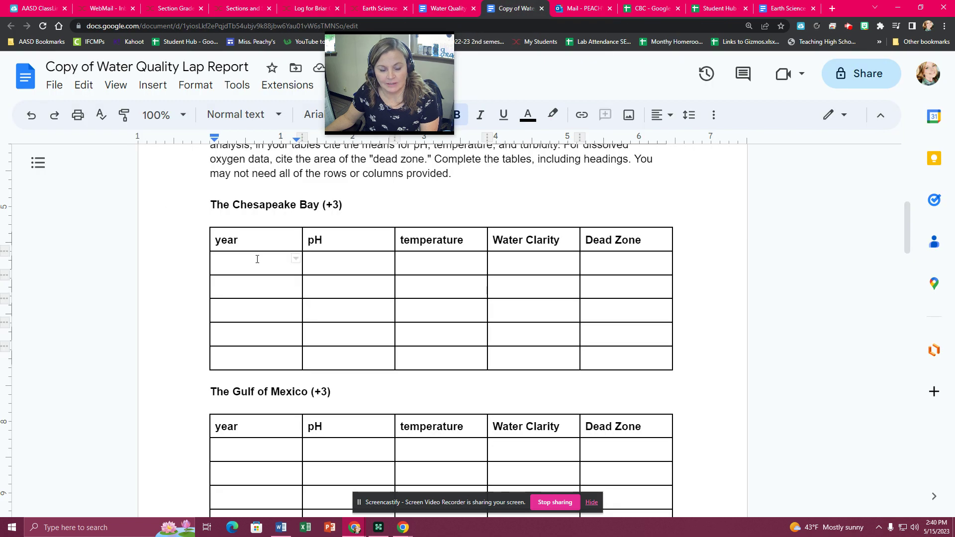
text(1)
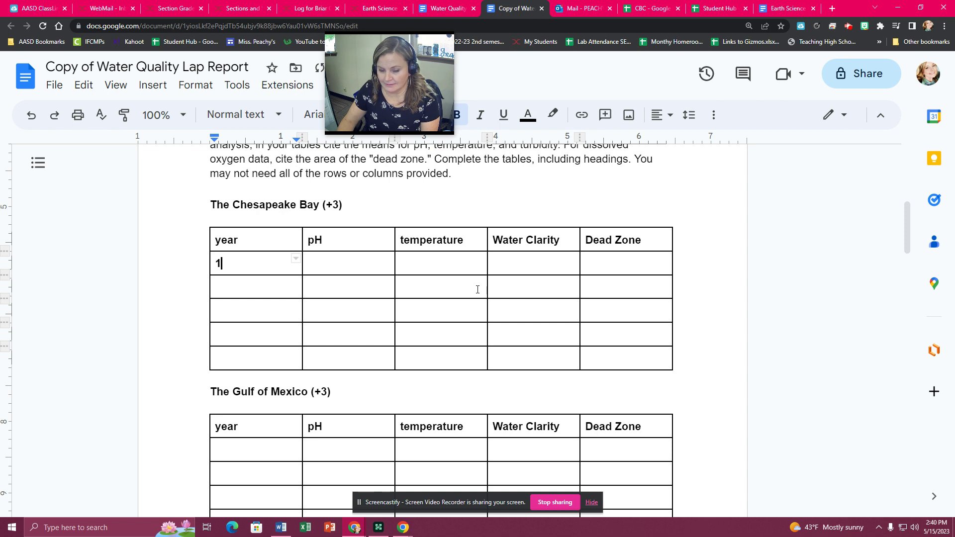
text(990)
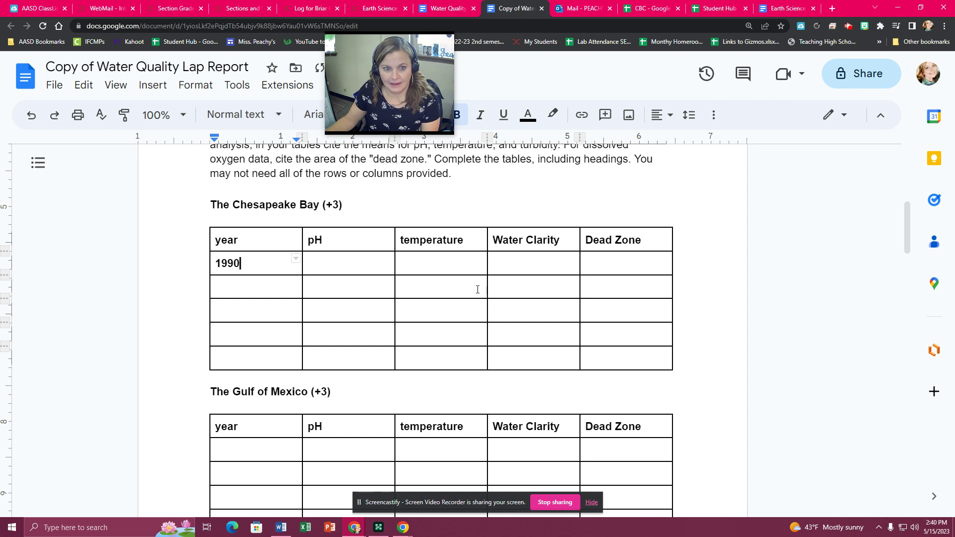
click(345, 266)
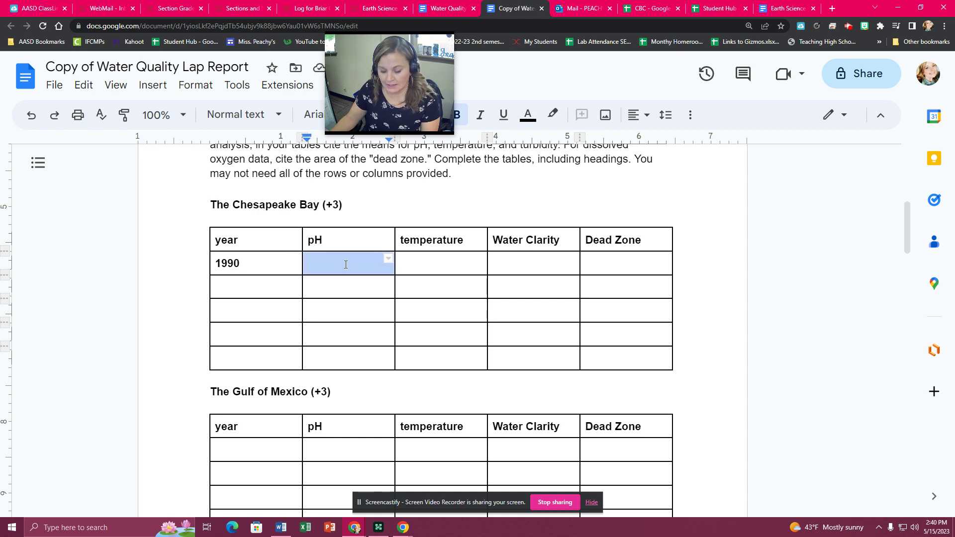
text(6.7)
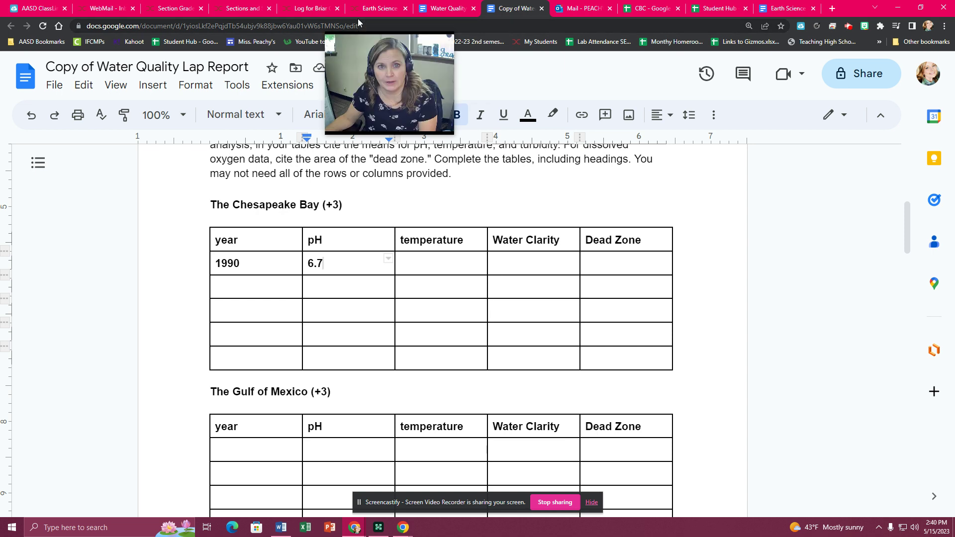
Step: Look up Chesapeake Bay's 1990 dead zone (1,020 square miles), then return to the Great Lakes table
click(368, 9)
scroll(664, 403, down, 2)
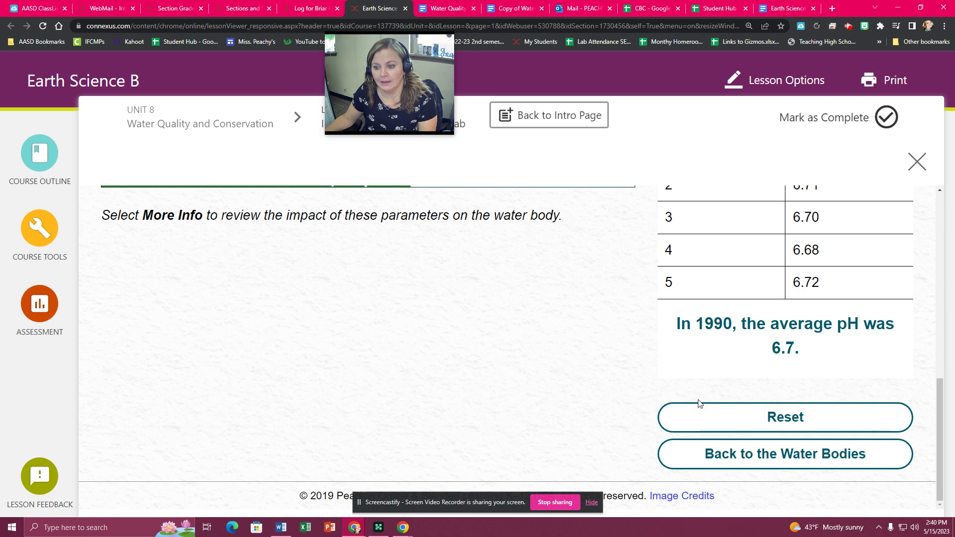
click(711, 416)
scroll(692, 362, up, 3)
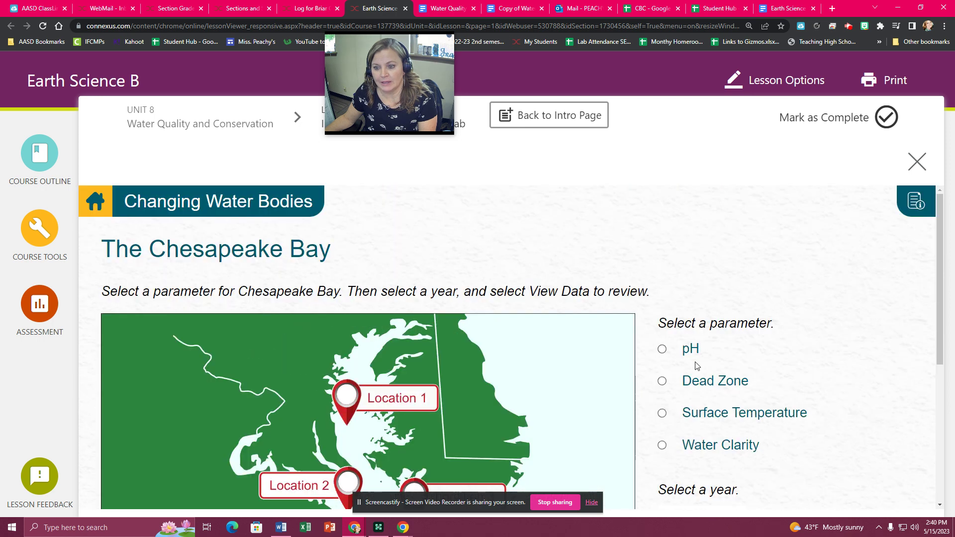
scroll(681, 293, down, 1)
click(663, 282)
click(719, 425)
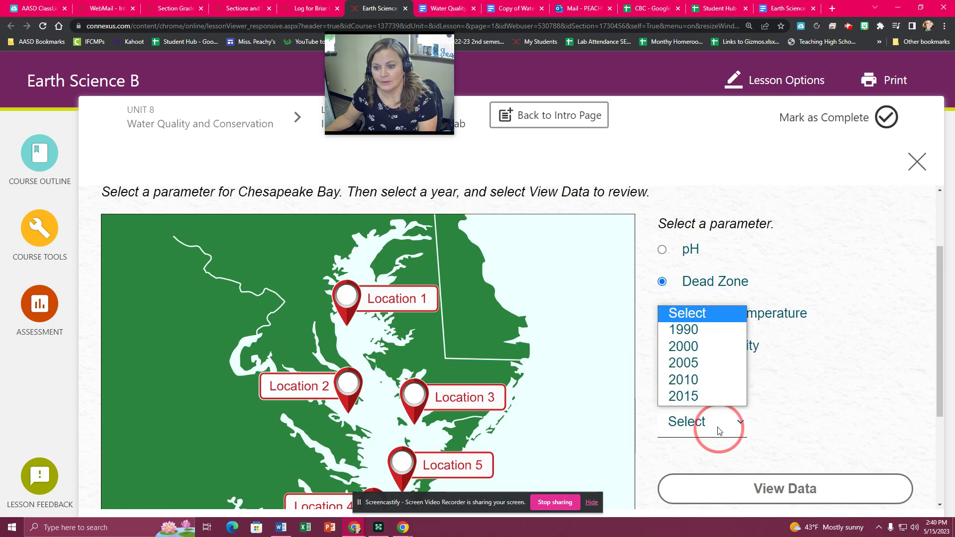
click(715, 329)
click(793, 489)
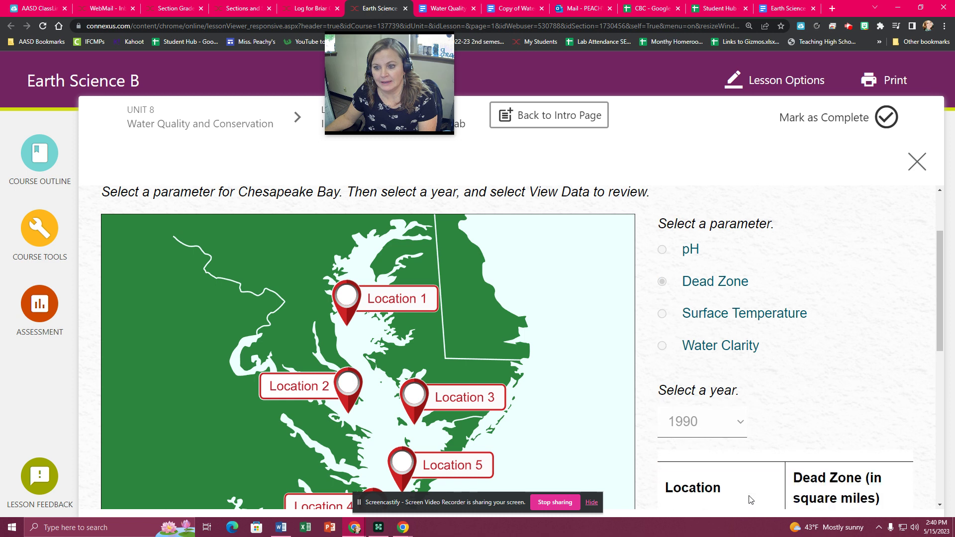
scroll(743, 438, down, 1)
scroll(742, 437, down, 3)
scroll(742, 433, down, 1)
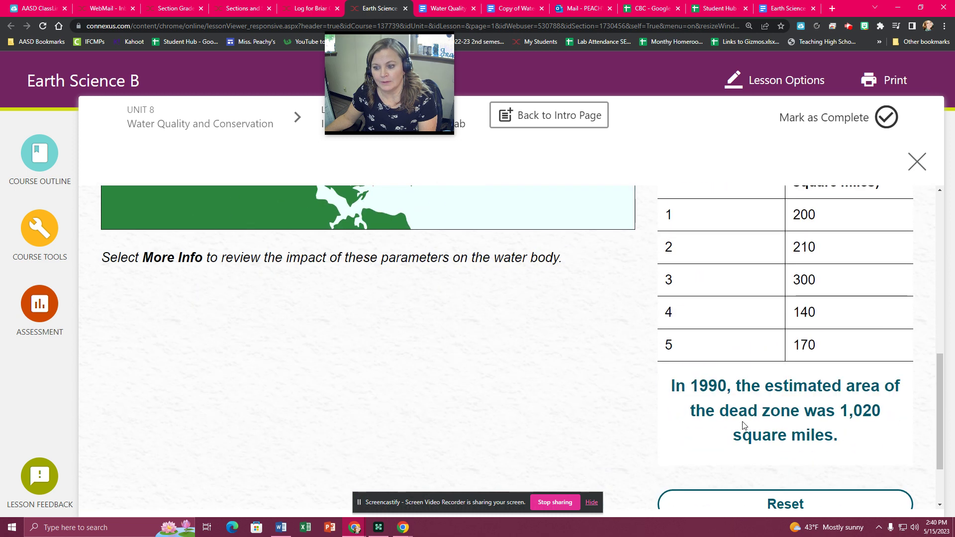
scroll(741, 427, down, 1)
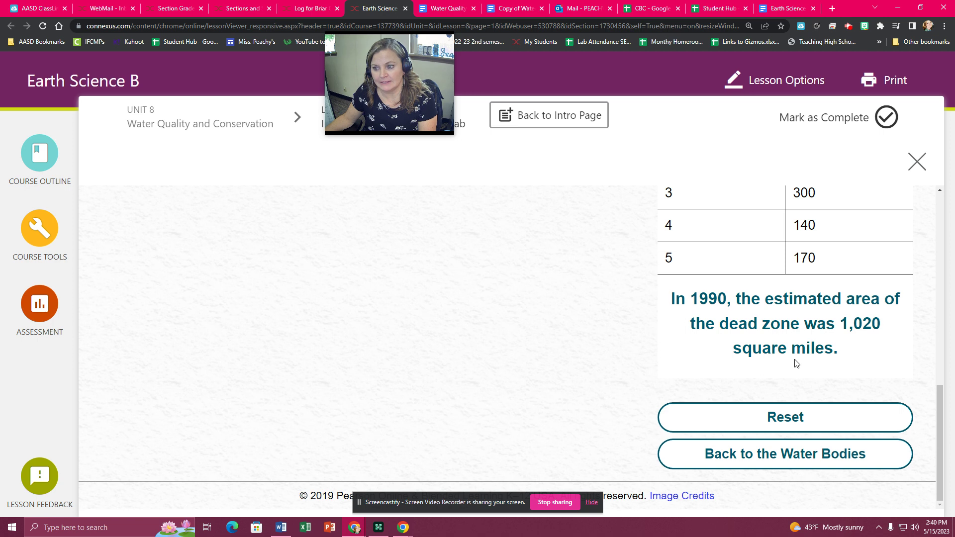
scroll(463, 335, up, 2)
scroll(463, 340, up, 2)
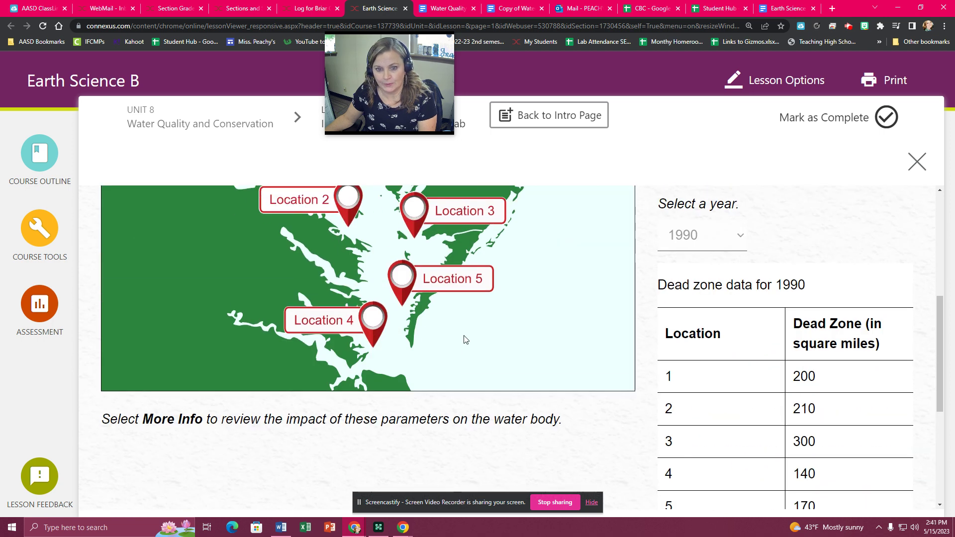
scroll(467, 338, up, 1)
scroll(470, 336, up, 1)
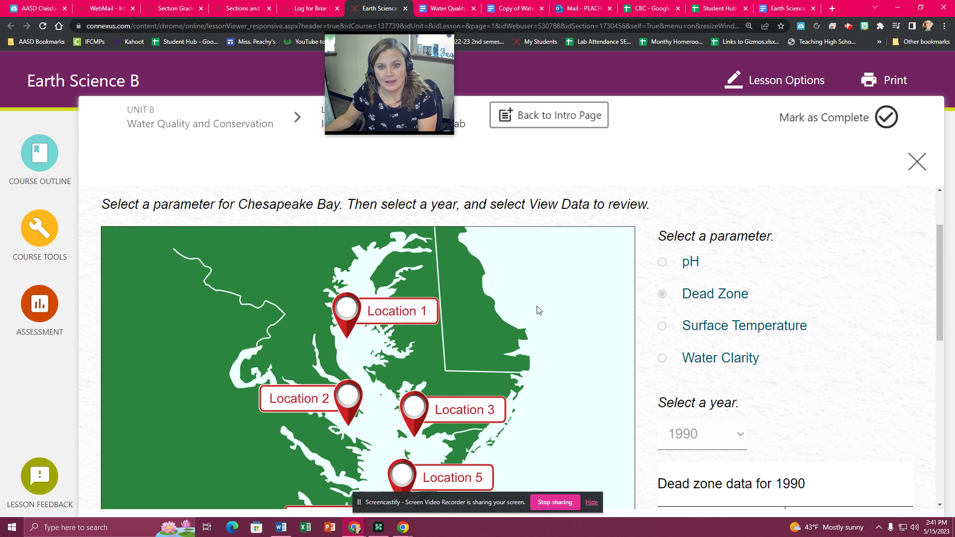
scroll(359, 269, down, 1)
scroll(371, 287, down, 3)
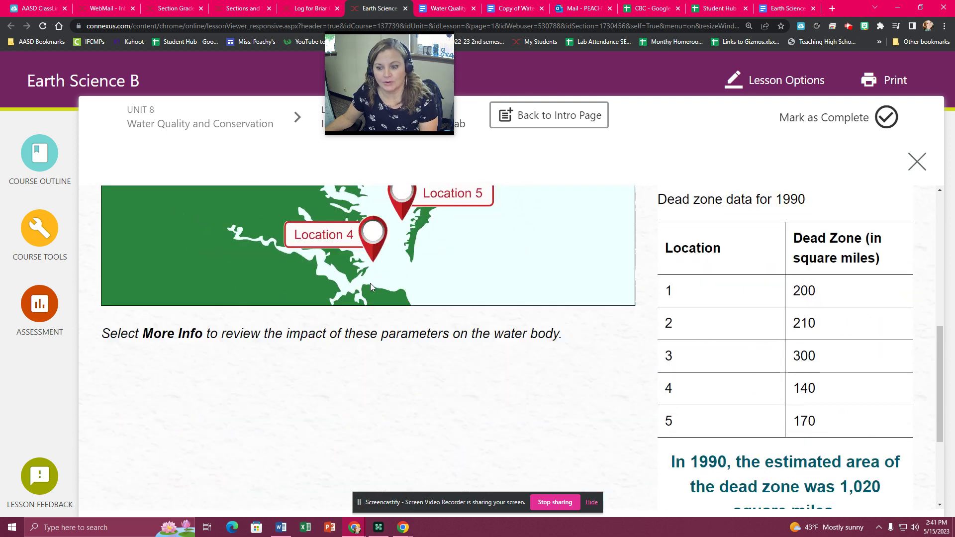
scroll(371, 287, down, 2)
scroll(373, 287, down, 1)
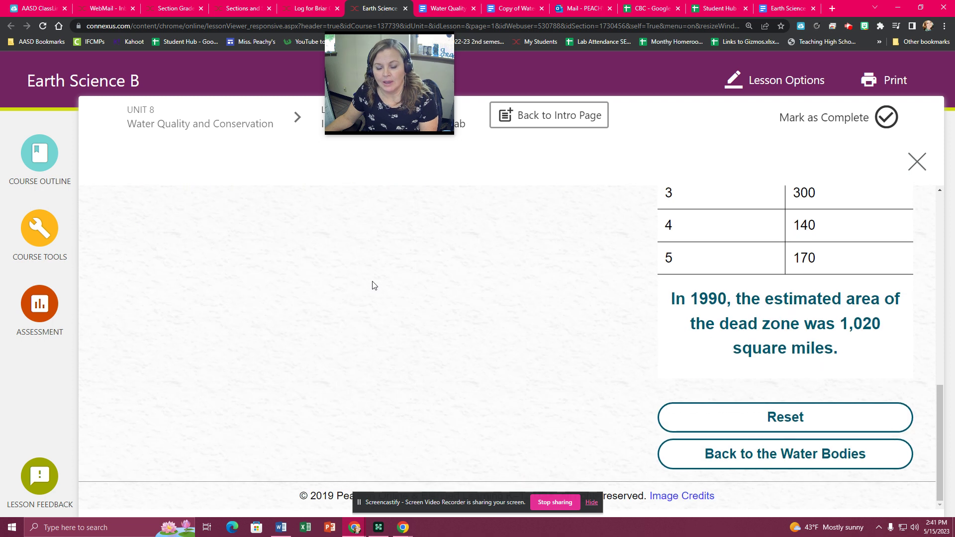
click(762, 466)
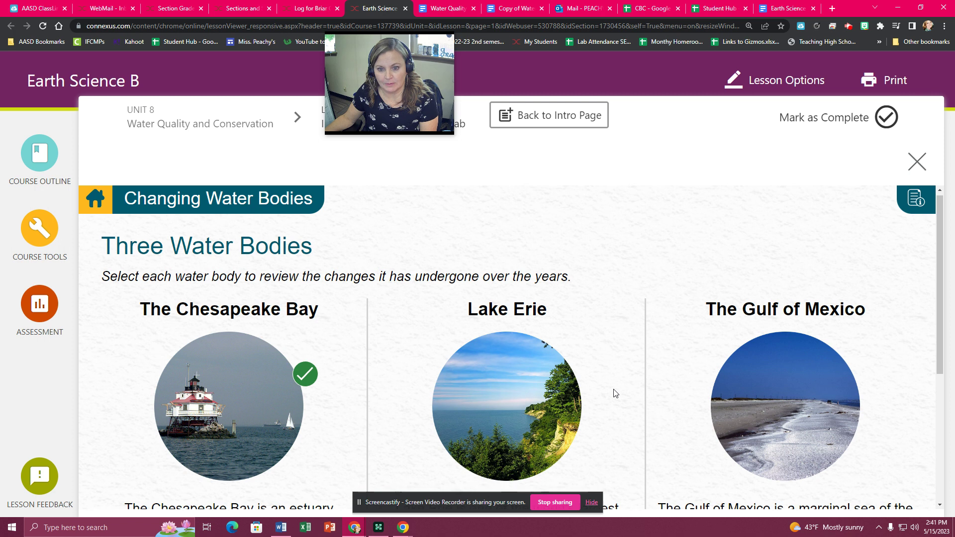
scroll(549, 293, down, 1)
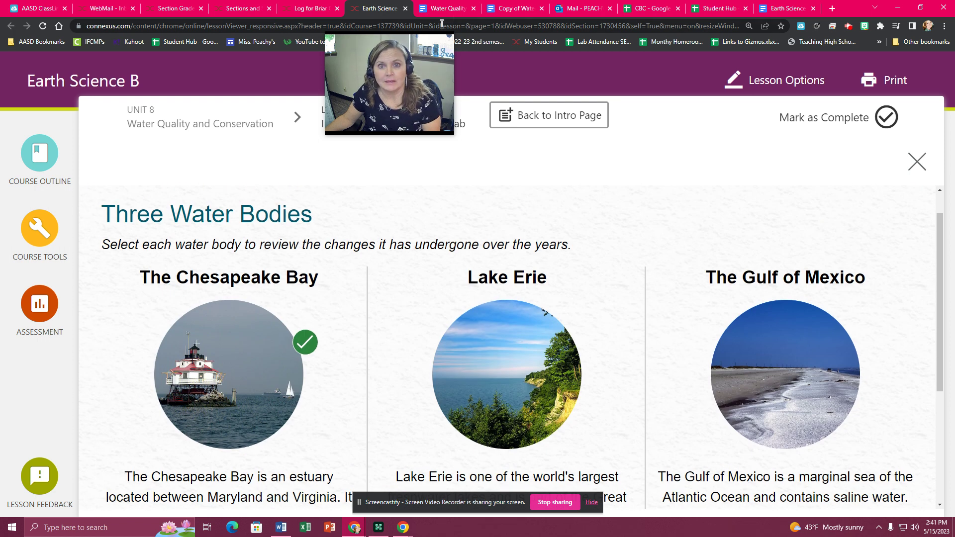
click(504, 9)
scroll(433, 368, down, 5)
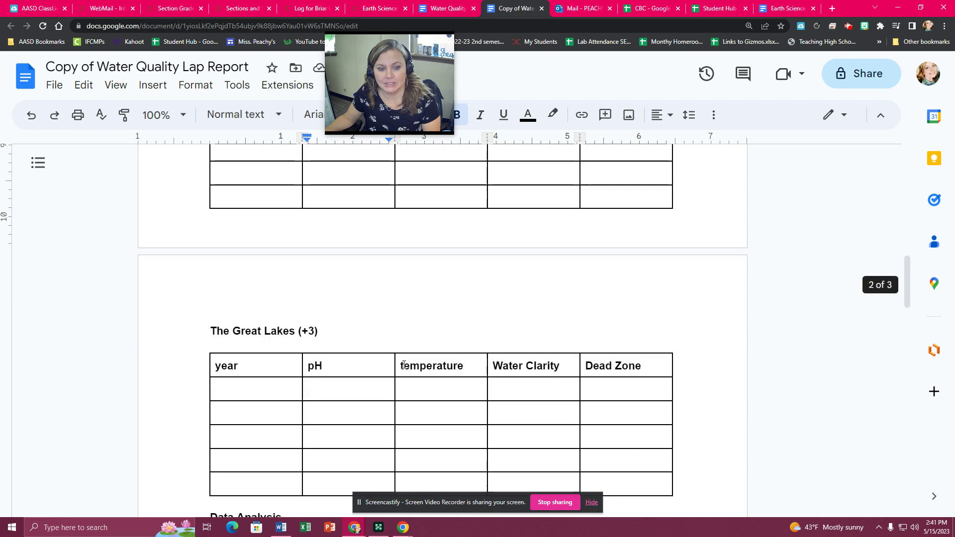
scroll(403, 365, down, 2)
scroll(403, 365, down, 1)
scroll(400, 367, down, 1)
scroll(399, 371, down, 1)
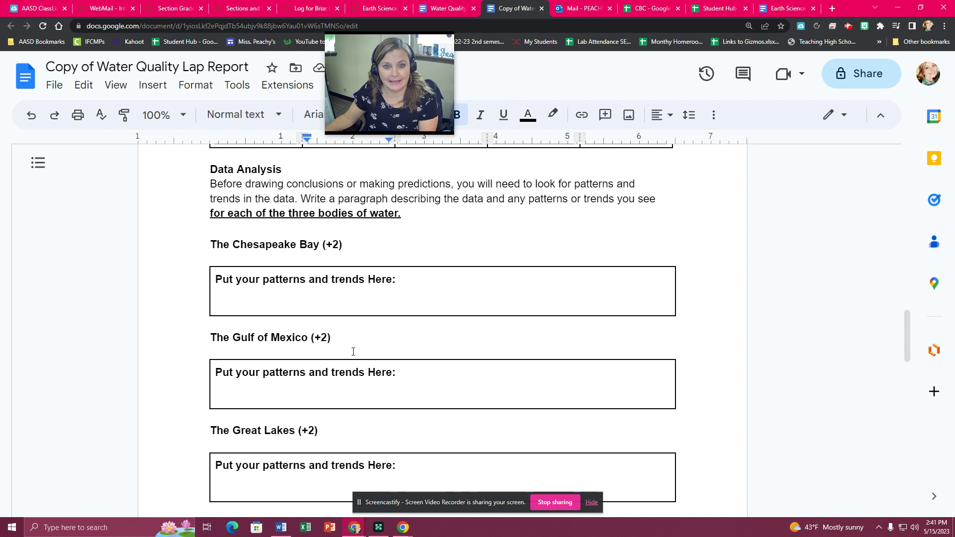
scroll(320, 296, down, 1)
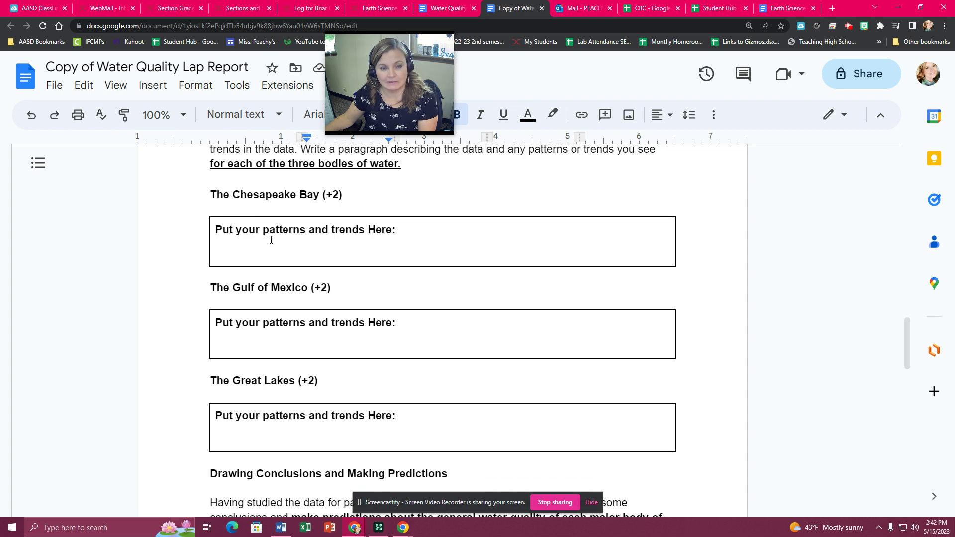
scroll(273, 322, down, 1)
scroll(276, 335, down, 2)
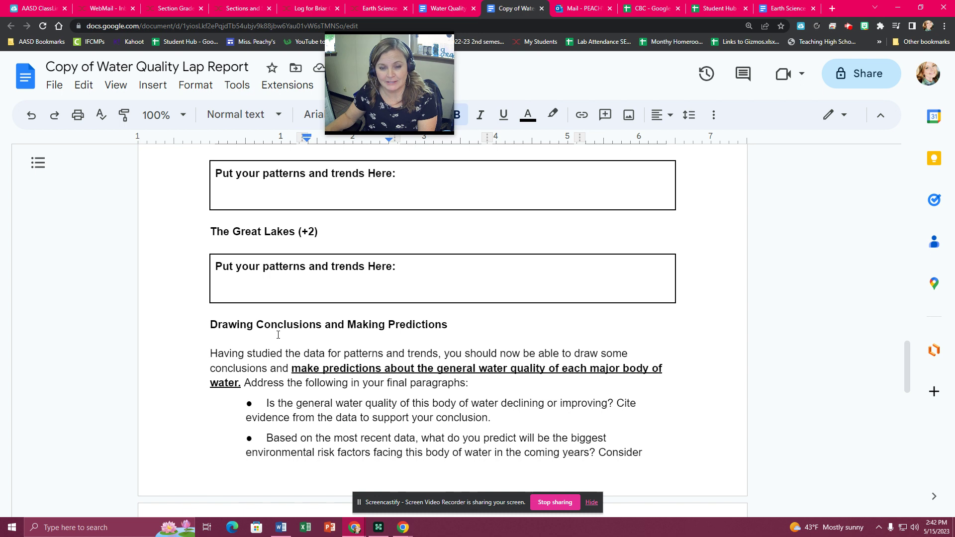
scroll(277, 334, up, 4)
scroll(278, 332, up, 5)
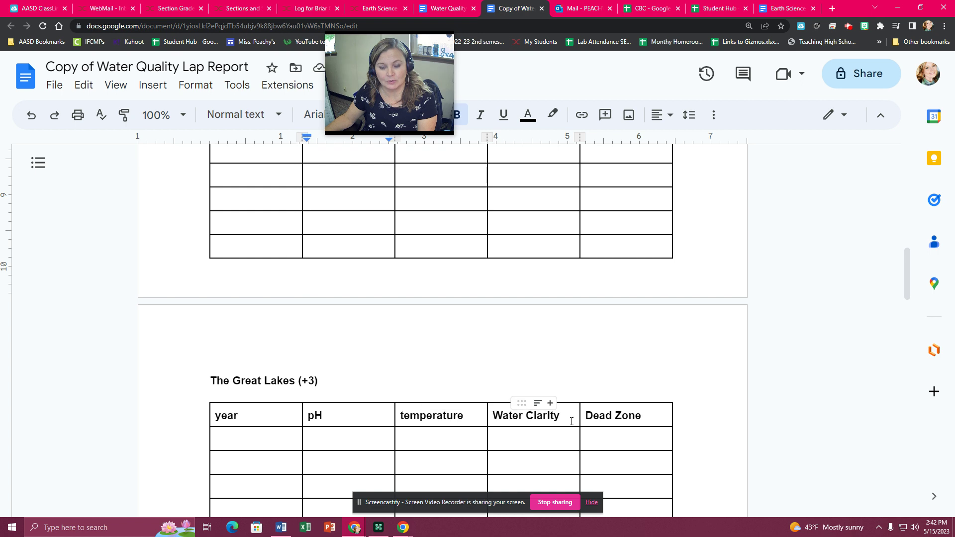
scroll(617, 432, down, 1)
scroll(617, 431, down, 2)
scroll(617, 430, down, 2)
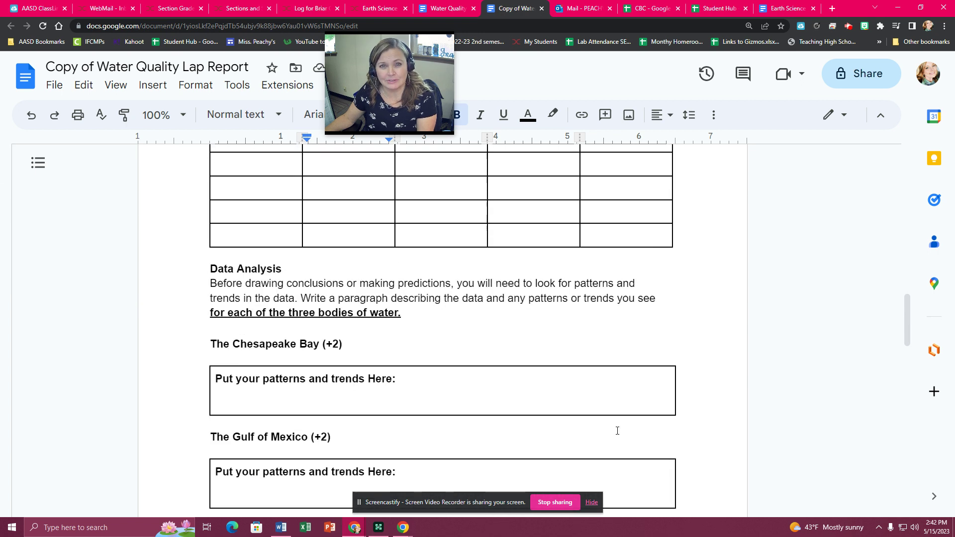
scroll(618, 430, down, 2)
scroll(618, 430, down, 2)
scroll(618, 430, down, 1)
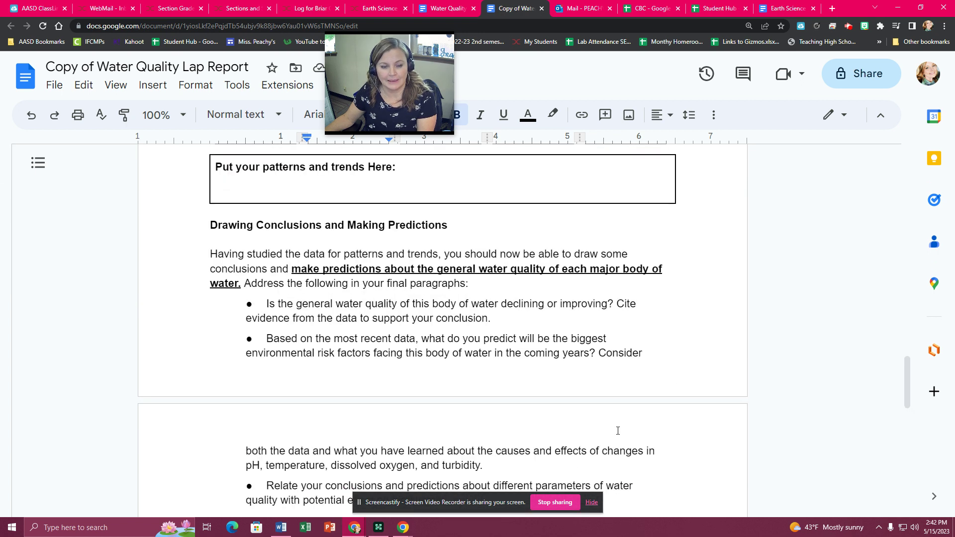
scroll(617, 431, down, 1)
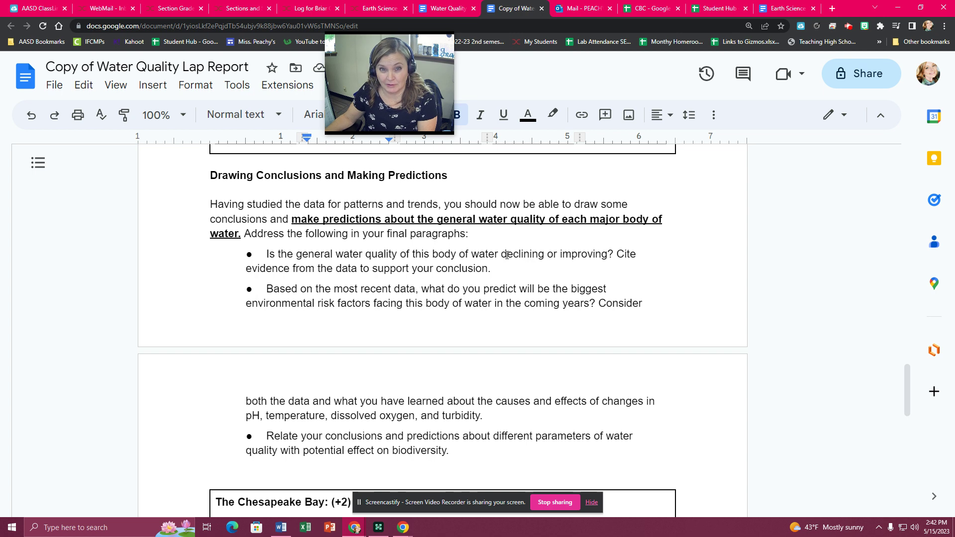
Step: Highlight the words 'Cite evidence' at the start of the first conclusions bullet
double_click(633, 254)
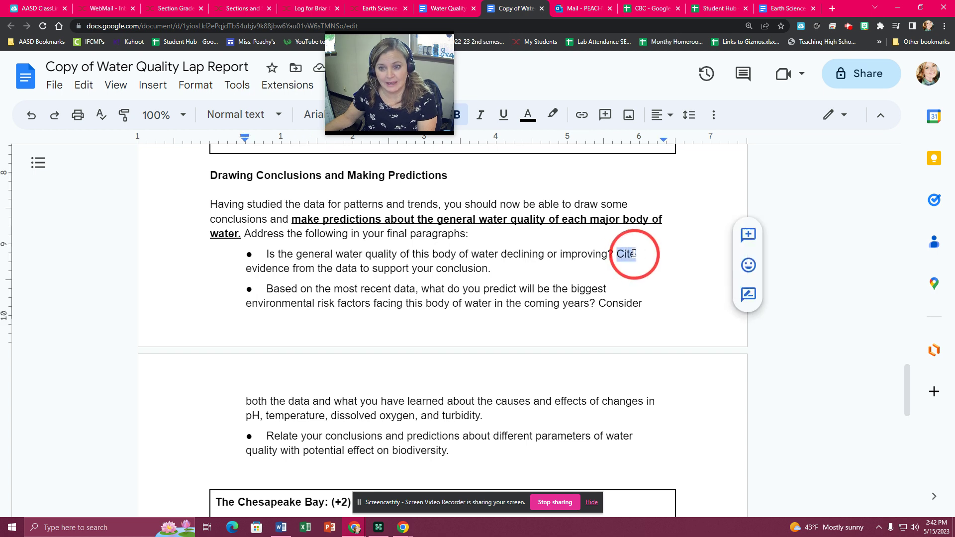
drag(634, 254, 291, 265)
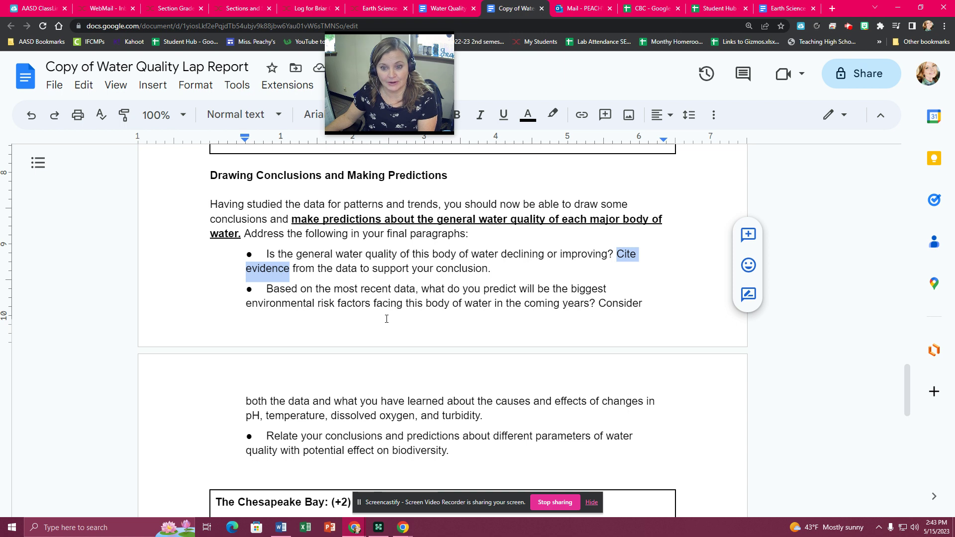
scroll(371, 366, down, 1)
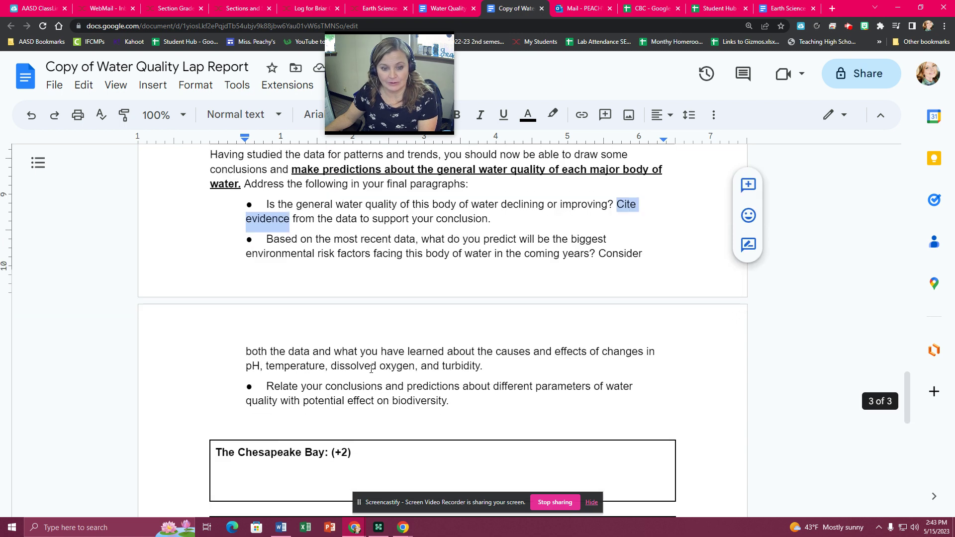
scroll(371, 367, down, 1)
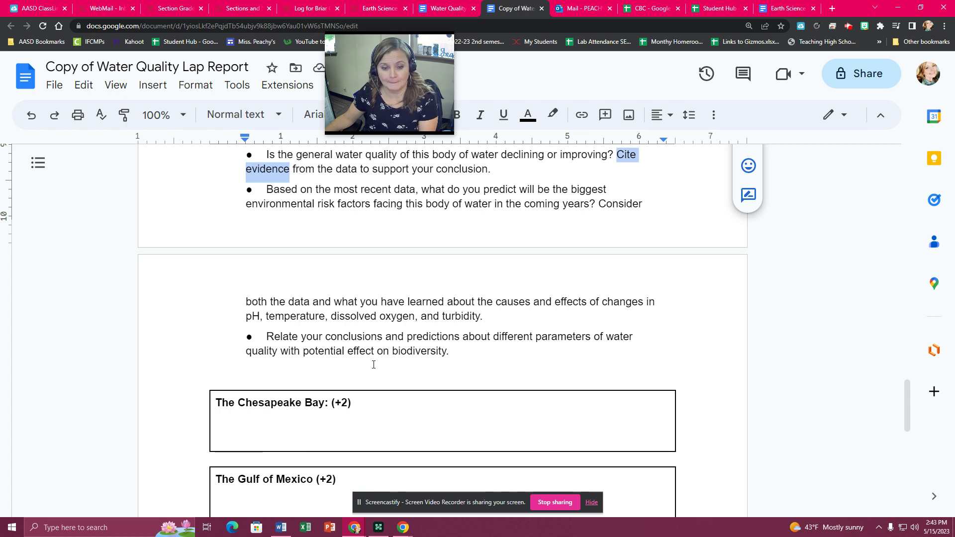
scroll(373, 365, down, 2)
scroll(387, 373, down, 2)
scroll(387, 373, up, 1)
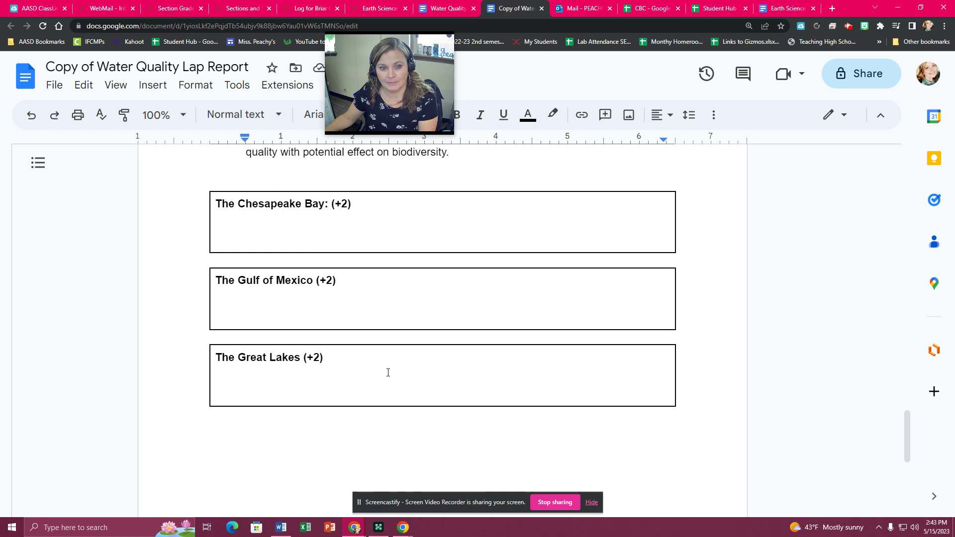
scroll(388, 373, up, 2)
scroll(388, 373, up, 3)
scroll(388, 373, up, 2)
scroll(388, 373, up, 1)
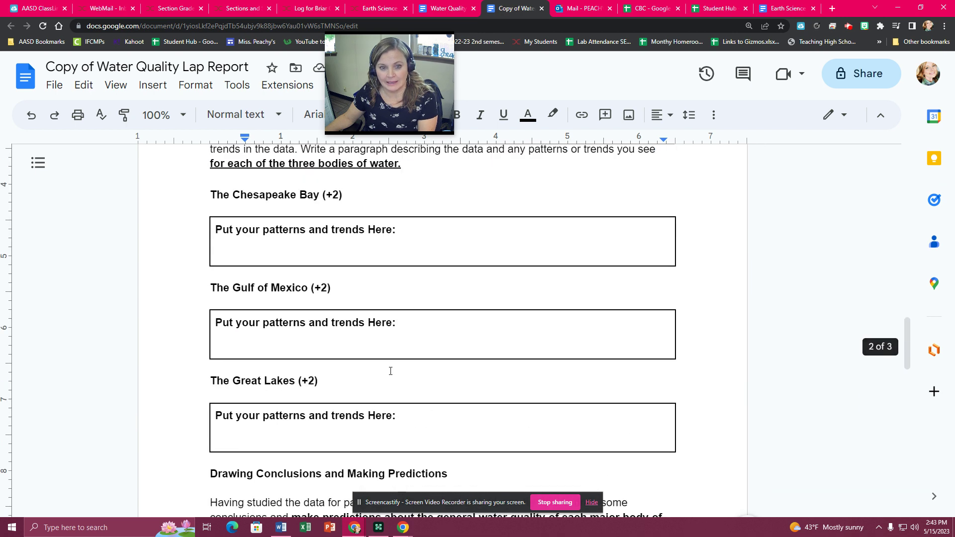
scroll(333, 309, down, 2)
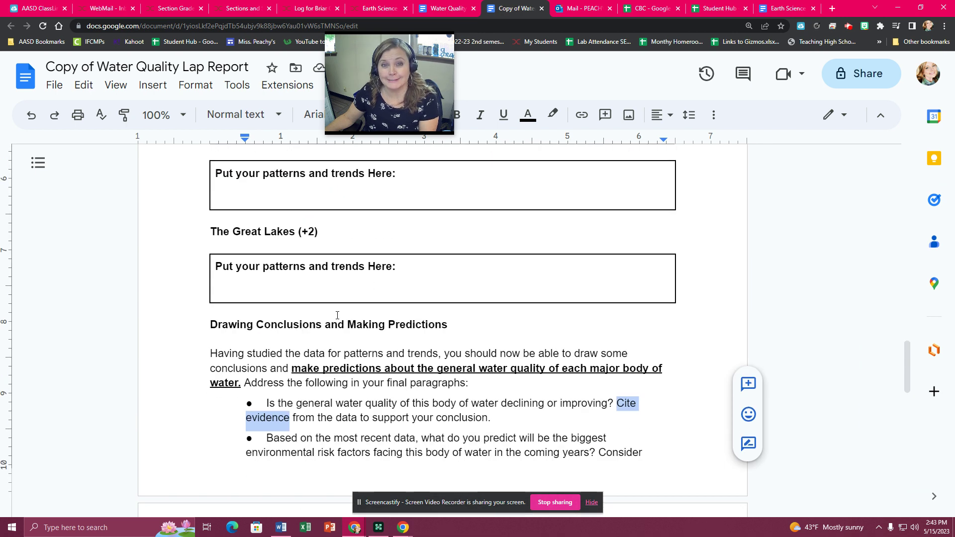
scroll(335, 314, down, 5)
scroll(336, 319, down, 2)
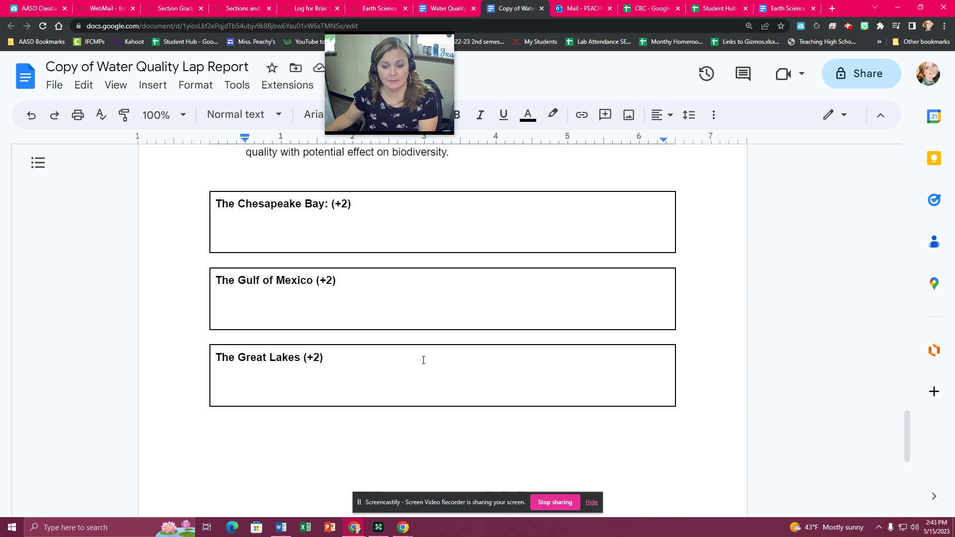
scroll(422, 359, up, 2)
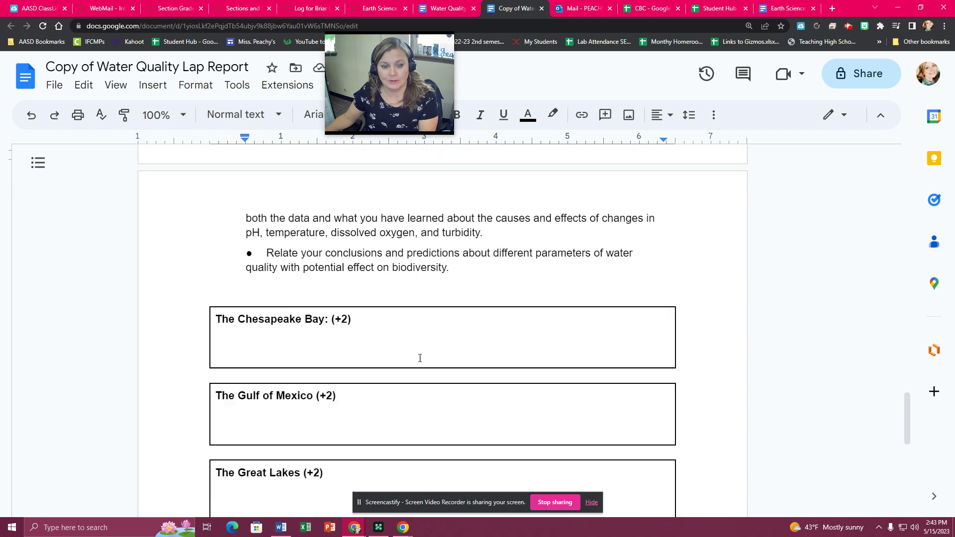
scroll(420, 358, down, 1)
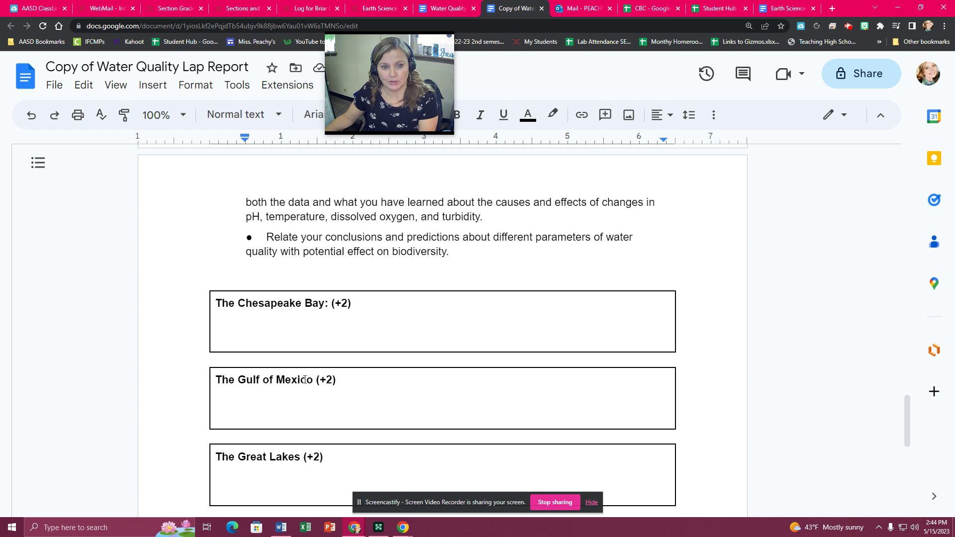
scroll(305, 409, up, 2)
scroll(306, 409, up, 2)
scroll(318, 407, up, 1)
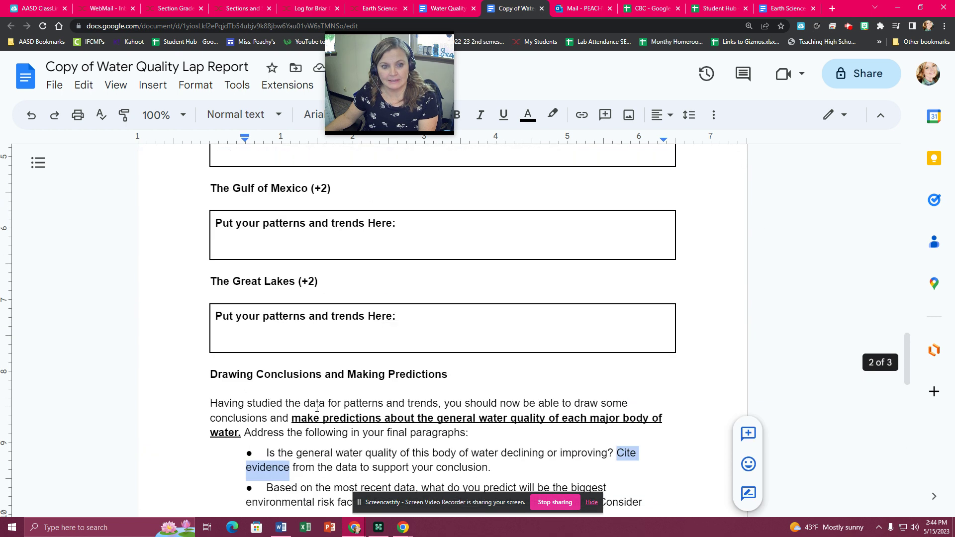
scroll(317, 403, up, 2)
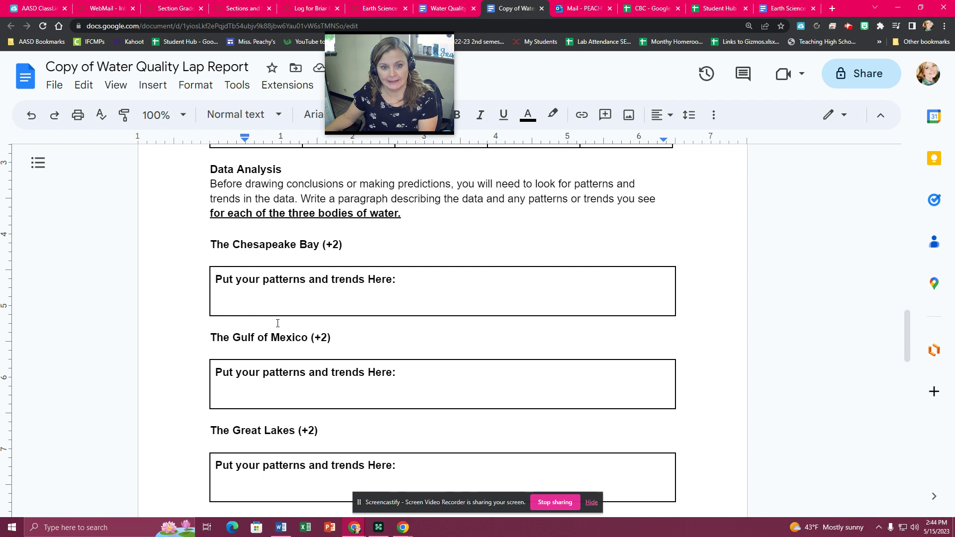
scroll(288, 335, up, 2)
scroll(292, 337, up, 2)
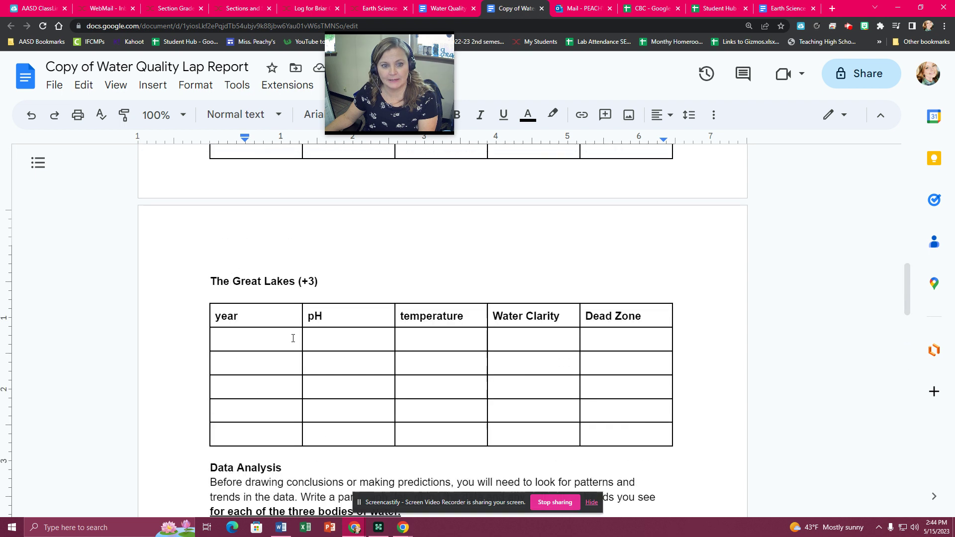
scroll(292, 338, up, 1)
scroll(294, 336, up, 2)
scroll(296, 339, up, 1)
scroll(298, 341, up, 2)
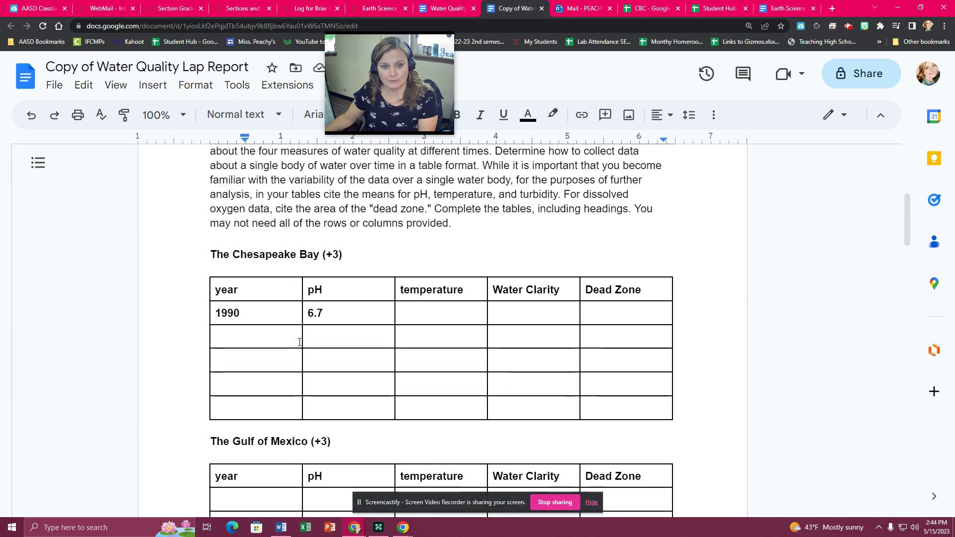
scroll(303, 342, up, 1)
scroll(304, 344, up, 1)
scroll(305, 347, up, 1)
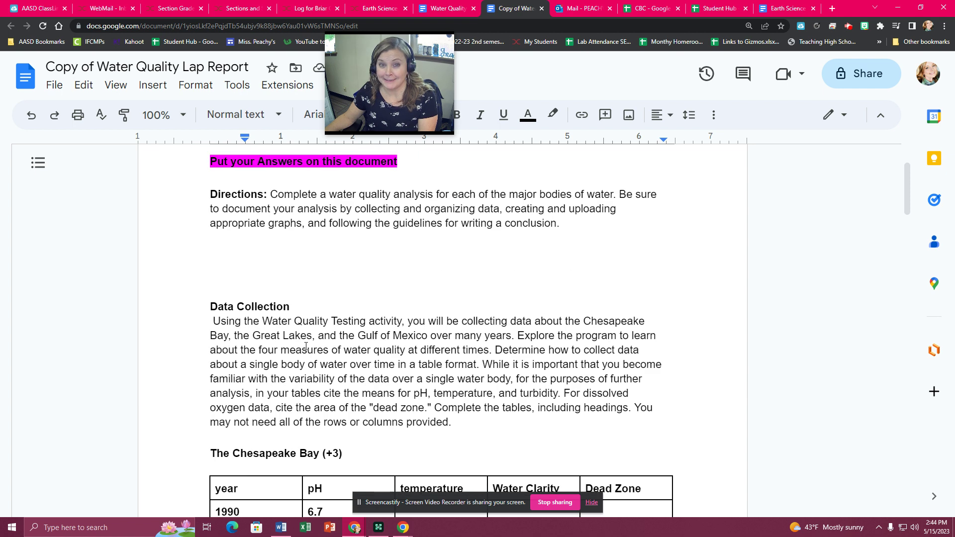